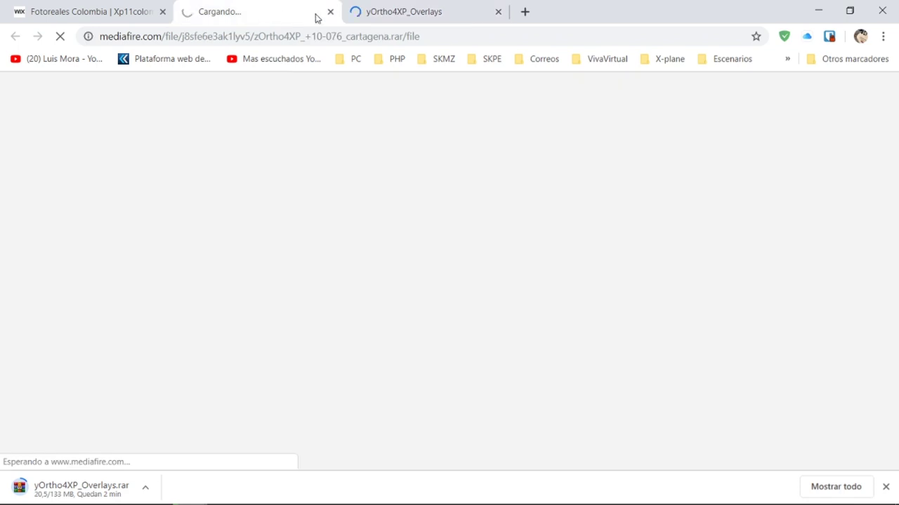
Step: Check the two MediaFire download pages and cancel the running yOrtho4XP_Overlays.rar download
{"action": "left_click", "coordinate": [398, 14]}
{"action": "left_click", "coordinate": [270, 10]}
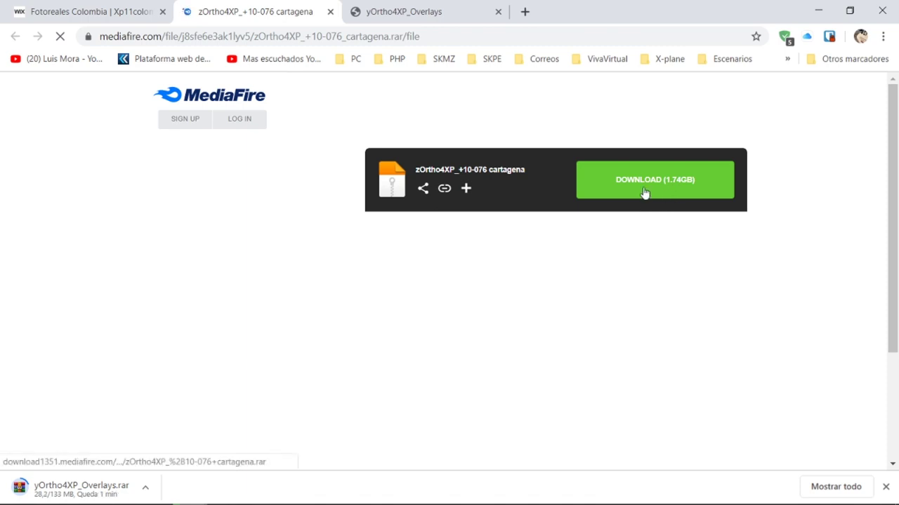
{"action": "left_click", "coordinate": [396, 11]}
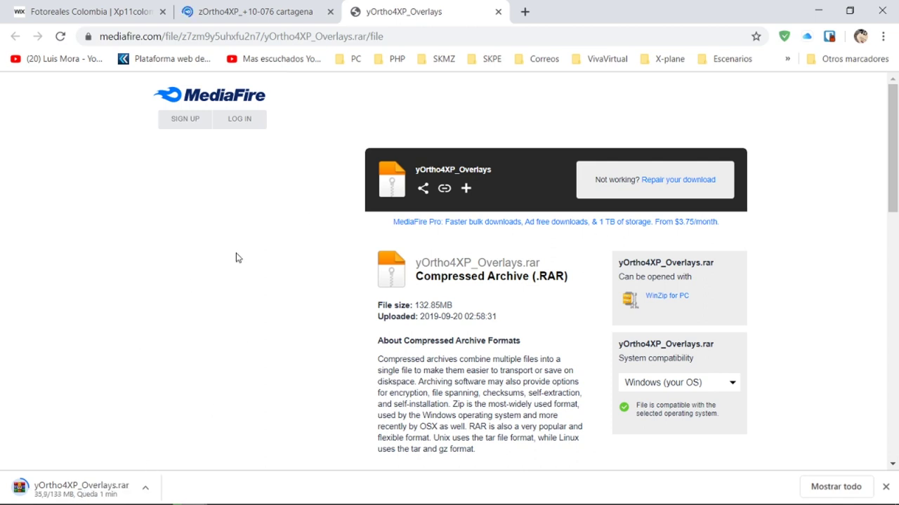
{"action": "left_click", "coordinate": [242, 14]}
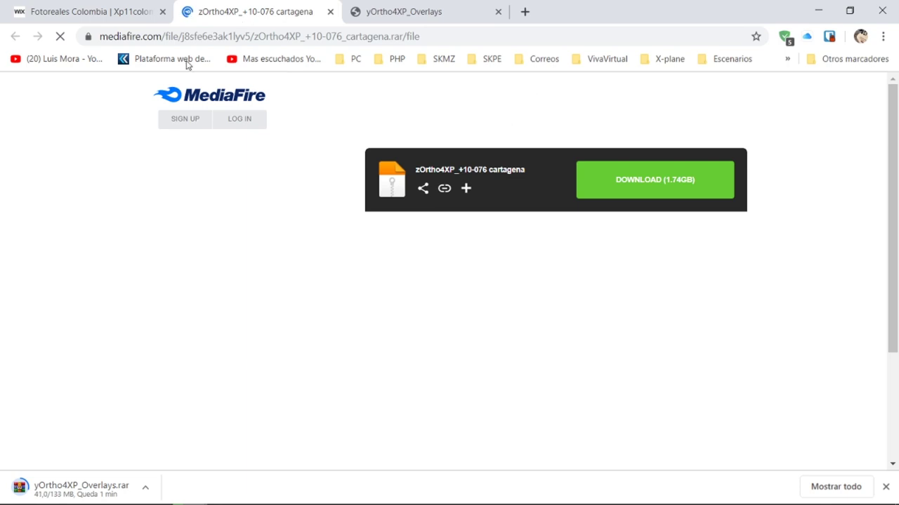
{"action": "left_click", "coordinate": [143, 490]}
{"action": "left_click", "coordinate": [154, 465]}
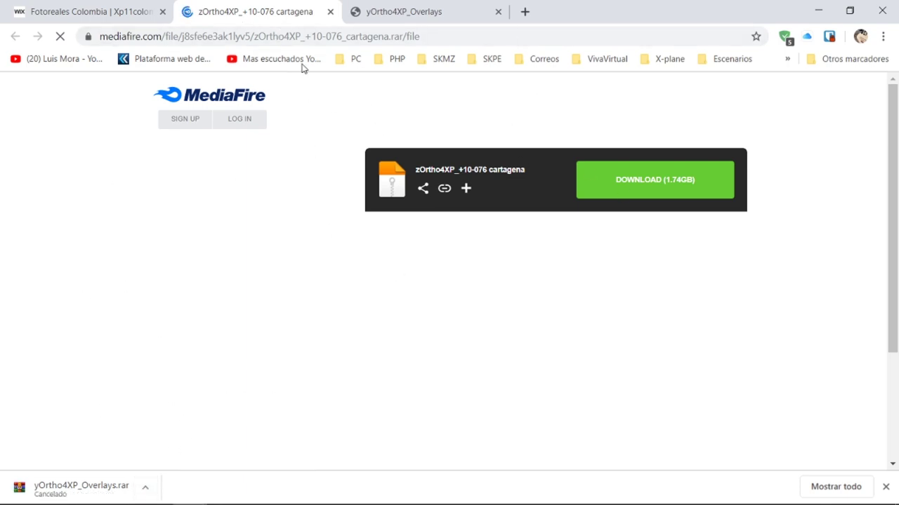
Step: Close both MediaFire pages, for zOrtho4XP_+10-076 cartagena and yOrtho4XP_Overlays, to return to the scenery website
{"action": "left_click", "coordinate": [355, 11]}
{"action": "left_click", "coordinate": [267, 11]}
{"action": "left_click", "coordinate": [332, 15]}
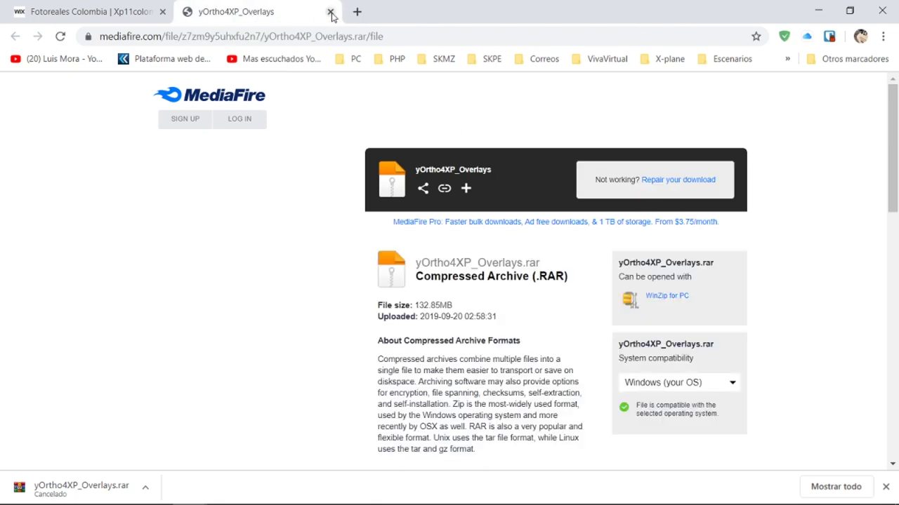
{"action": "left_click", "coordinate": [330, 12]}
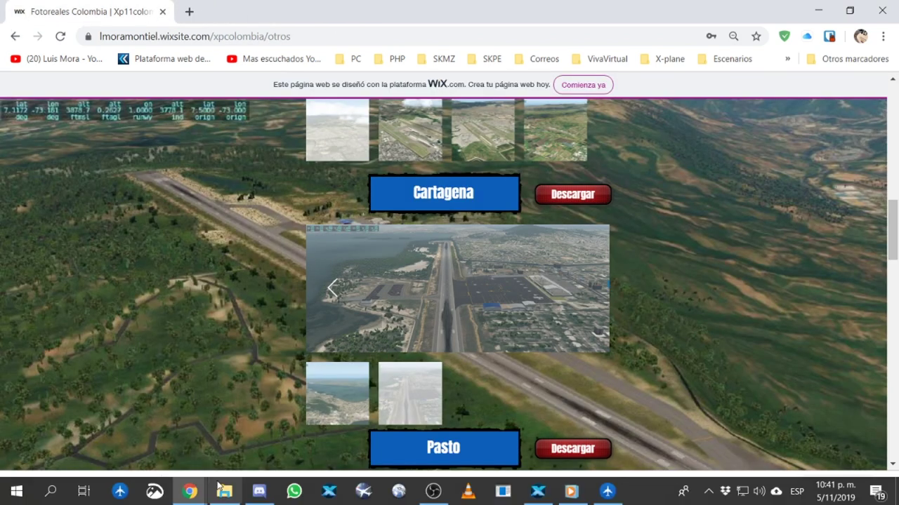
Step: Switch to File Explorer, open the Fotoreales folder inside Librerias, and check the combined size of its two archives
{"action": "left_click", "coordinate": [223, 492]}
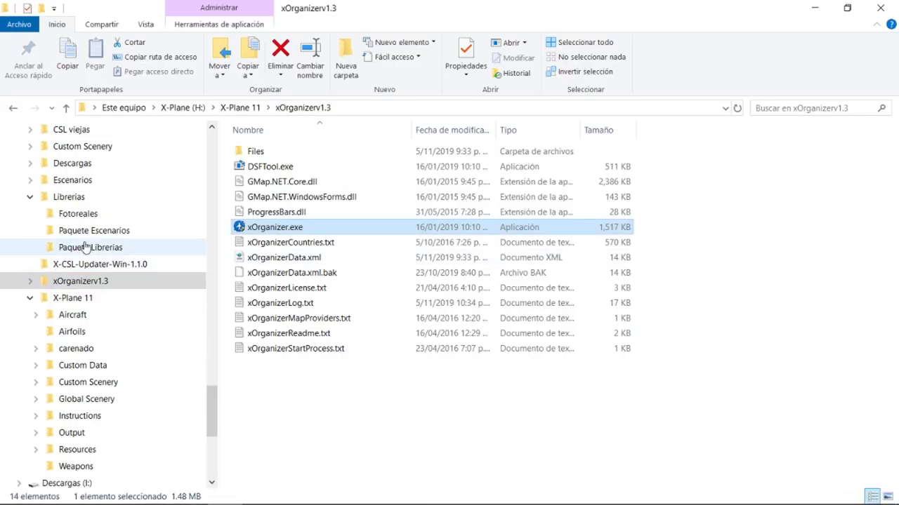
{"action": "left_click", "coordinate": [75, 214]}
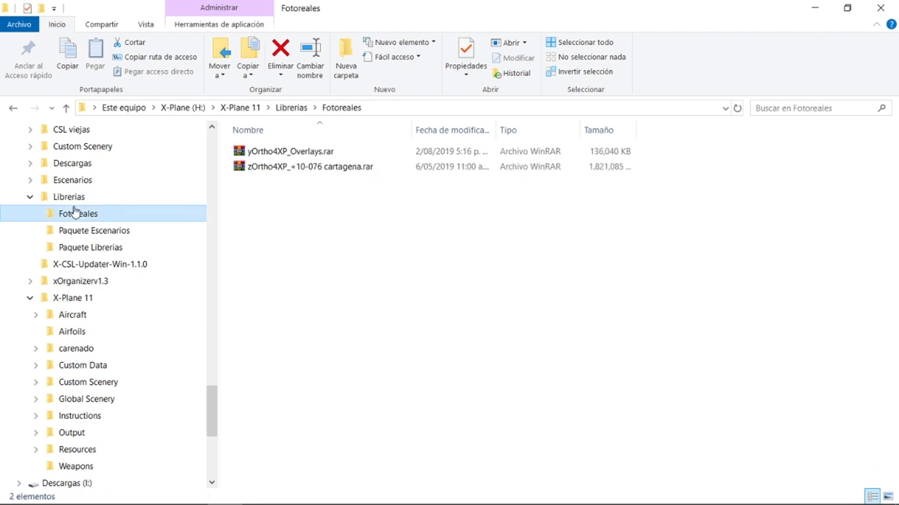
{"action": "left_click_drag", "start_coordinate": [315, 236], "coordinate": [281, 149]}
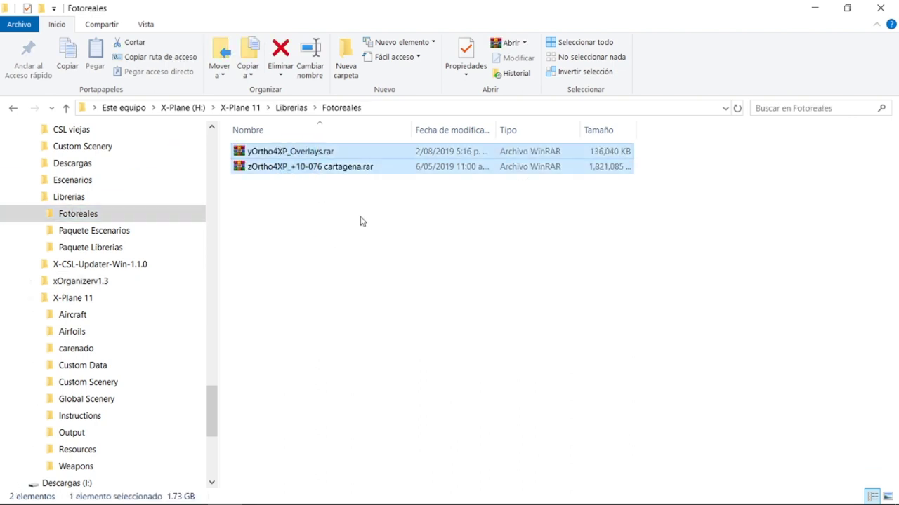
{"action": "left_click", "coordinate": [361, 220]}
{"action": "left_click_drag", "start_coordinate": [306, 198], "coordinate": [284, 144]}
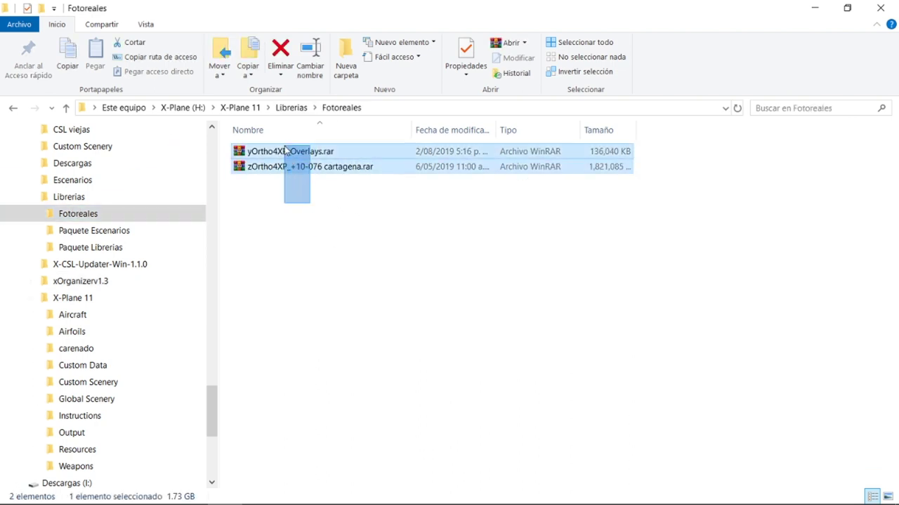
{"action": "left_click", "coordinate": [632, 130]}
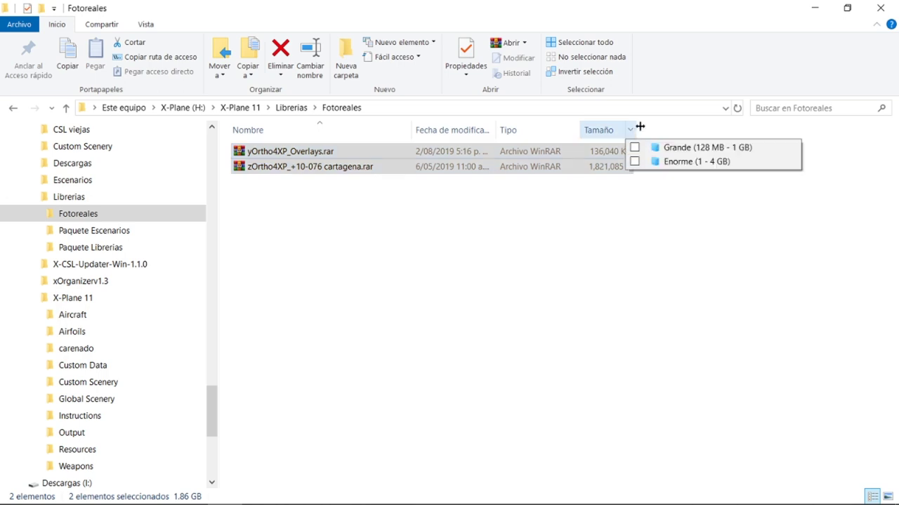
{"action": "left_click", "coordinate": [511, 279]}
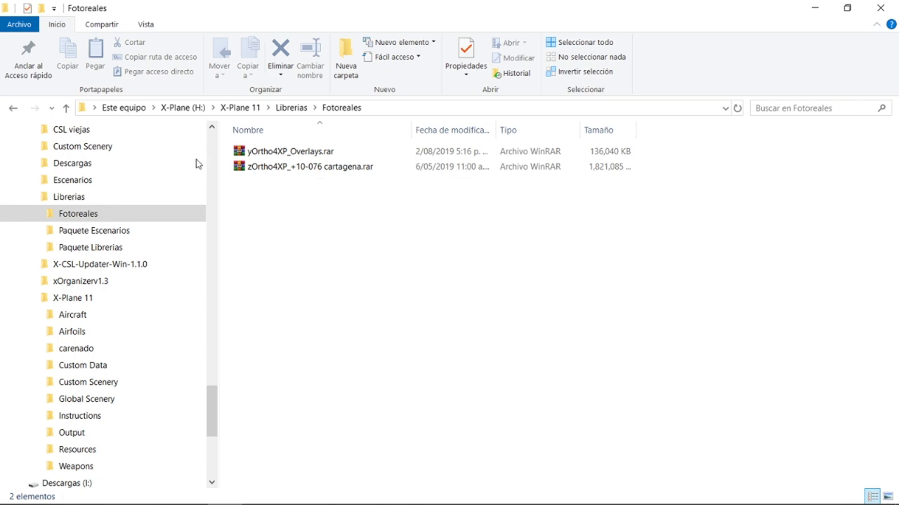
Step: Copy yOrtho4XP_Overlays.rar and zOrtho4XP_+10-076 cartagena.rar from the Fotoreales folder
{"action": "scroll", "coordinate": [105, 281], "scroll_direction": "up", "scroll_amount": 1}
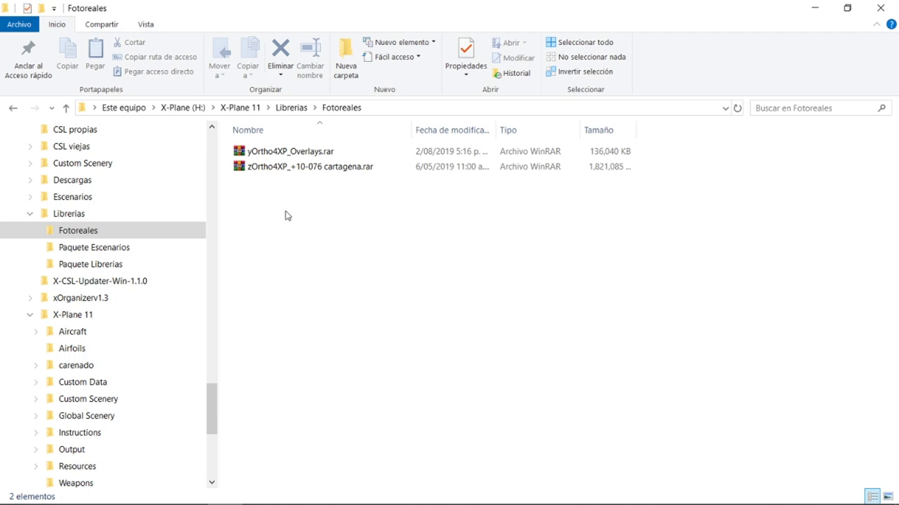
{"action": "left_click_drag", "start_coordinate": [283, 177], "coordinate": [274, 146]}
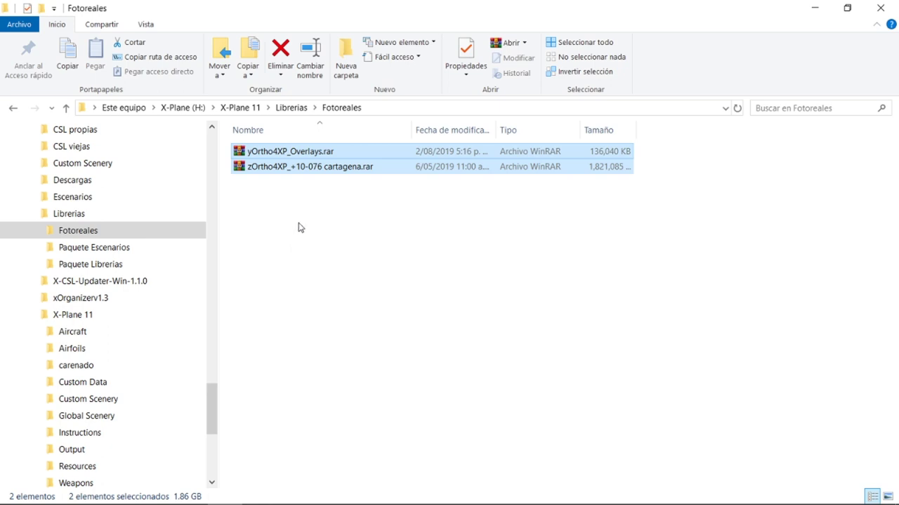
{"action": "right_click", "coordinate": [295, 165]}
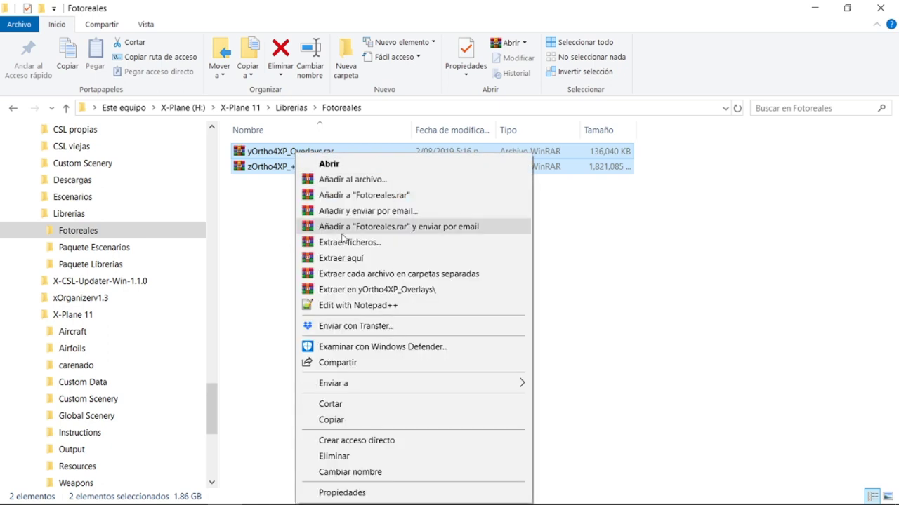
{"action": "left_click", "coordinate": [344, 420]}
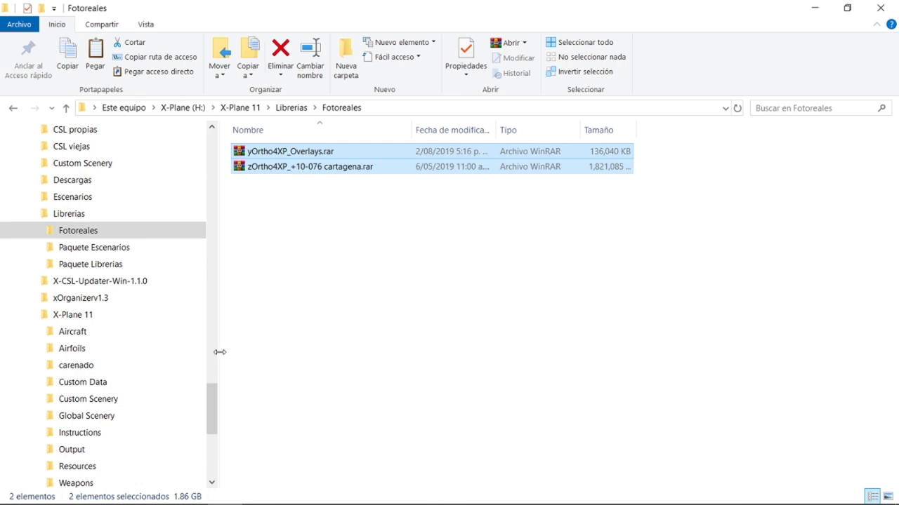
Step: Paste the two copied Ortho4XP archives into the Custom Scenery folder of the X-Plane 11 installation
{"action": "left_click", "coordinate": [87, 400]}
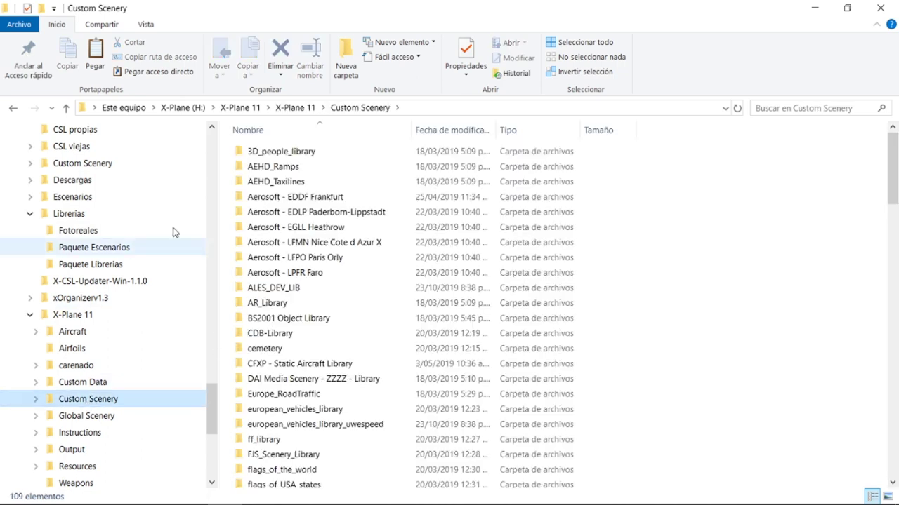
{"action": "left_click", "coordinate": [77, 234]}
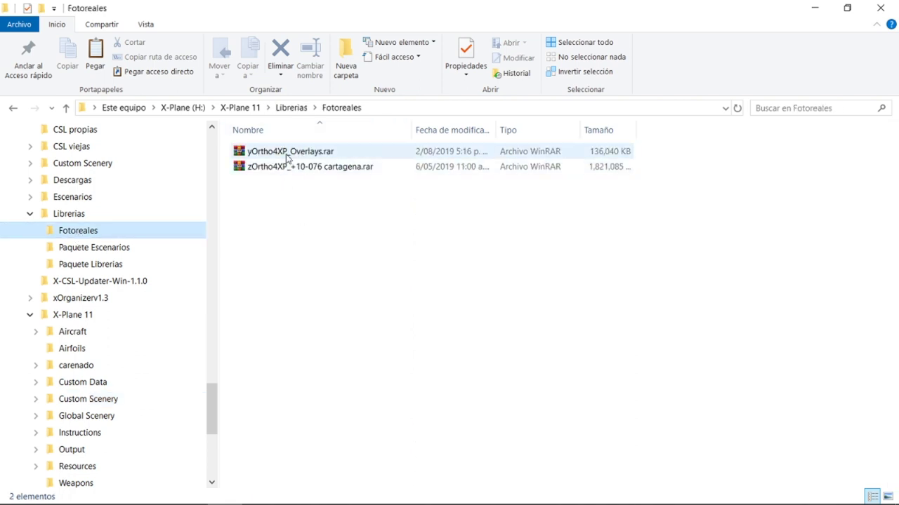
{"action": "left_click", "coordinate": [273, 182]}
{"action": "left_click_drag", "start_coordinate": [298, 204], "coordinate": [278, 149]}
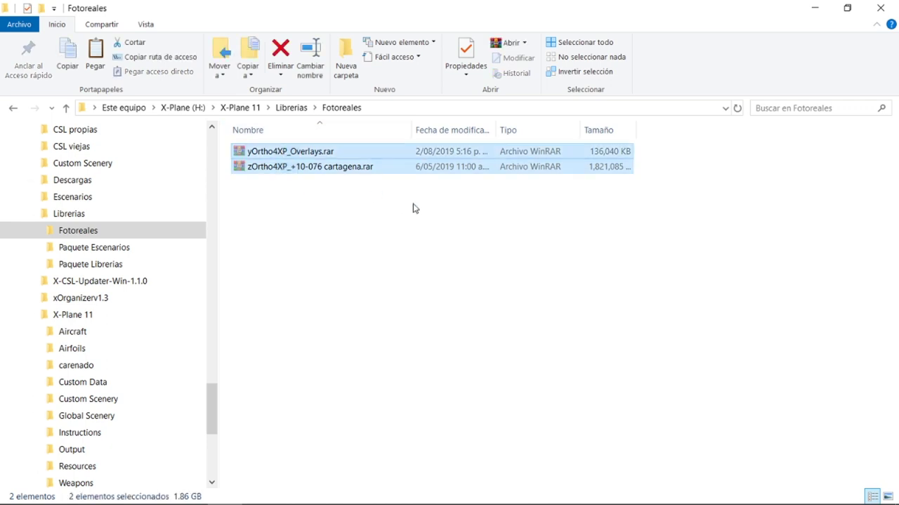
{"action": "left_click", "coordinate": [82, 400]}
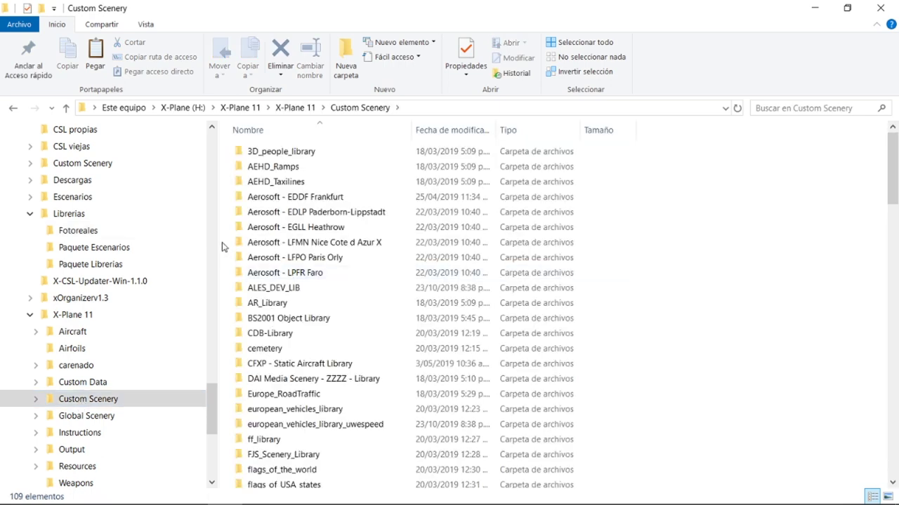
{"action": "right_click", "coordinate": [222, 247]}
{"action": "left_click", "coordinate": [256, 342]}
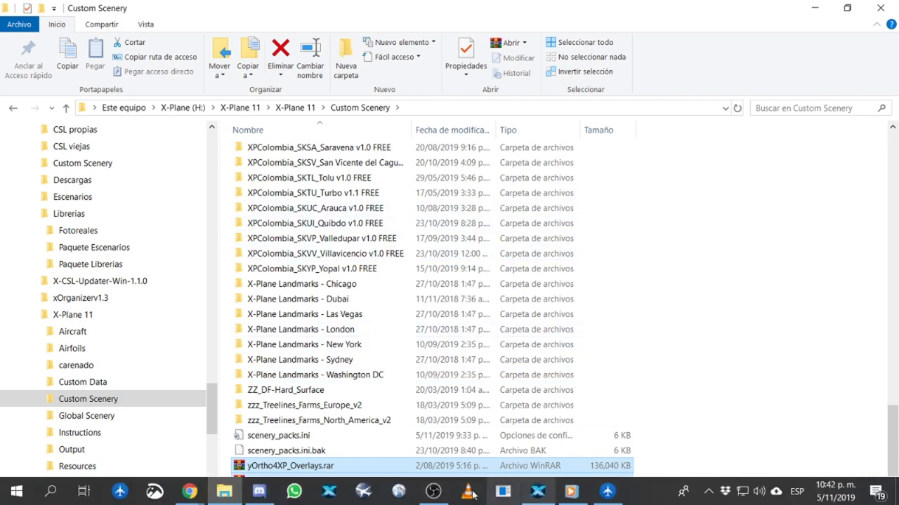
Step: Switch to X-Plane and examine the default ground textures around the coastal airport's runway end from several distances
{"action": "left_click", "coordinate": [538, 496]}
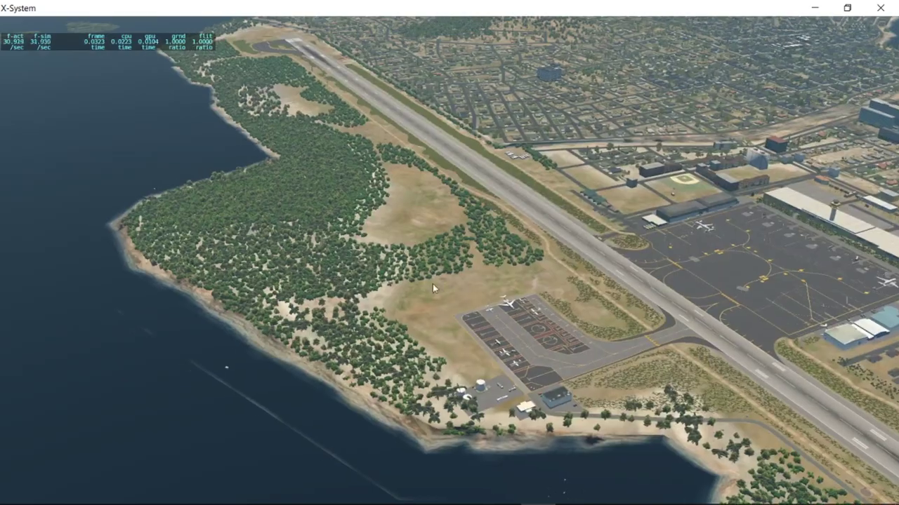
{"action": "left_click_drag", "start_coordinate": [433, 287], "coordinate": [335, 388]}
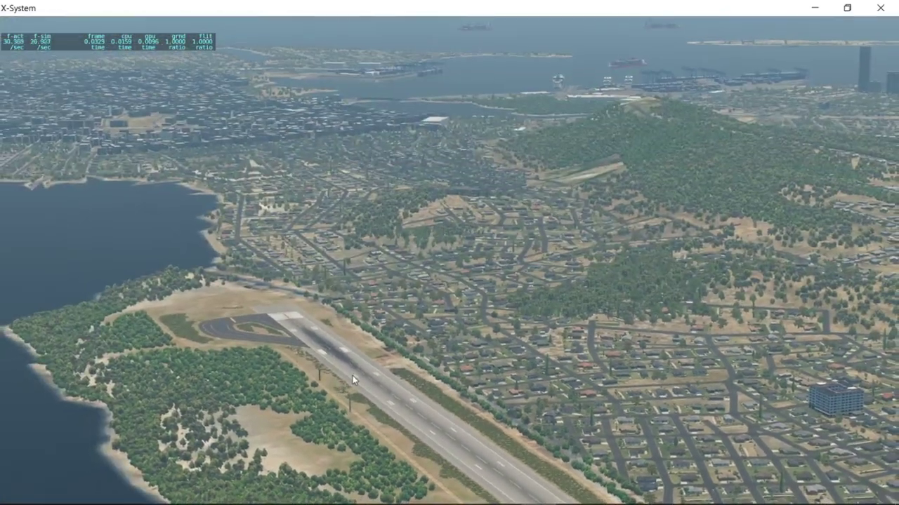
{"action": "scroll", "coordinate": [351, 374], "scroll_direction": "up", "scroll_amount": 3}
{"action": "scroll", "coordinate": [352, 375], "scroll_direction": "down", "scroll_amount": 2}
{"action": "left_click_drag", "start_coordinate": [352, 374], "coordinate": [444, 413]}
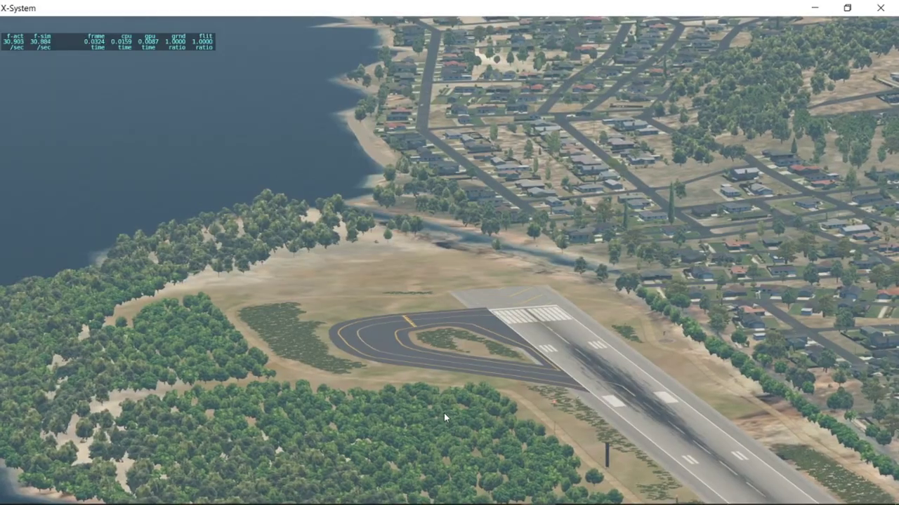
{"action": "scroll", "coordinate": [384, 426], "scroll_direction": "up", "scroll_amount": 3}
{"action": "left_click_drag", "start_coordinate": [384, 426], "coordinate": [301, 341]}
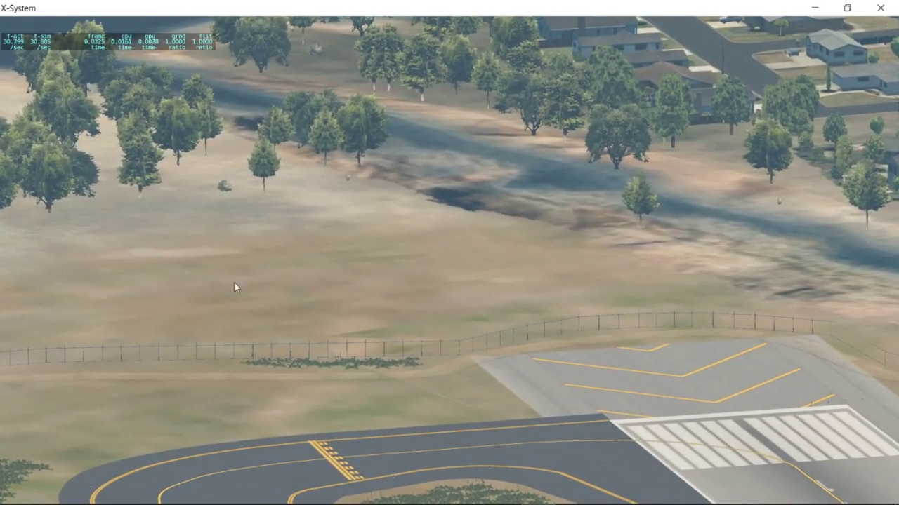
{"action": "scroll", "coordinate": [311, 277], "scroll_direction": "down", "scroll_amount": 2}
{"action": "left_click_drag", "start_coordinate": [311, 277], "coordinate": [713, 102]}
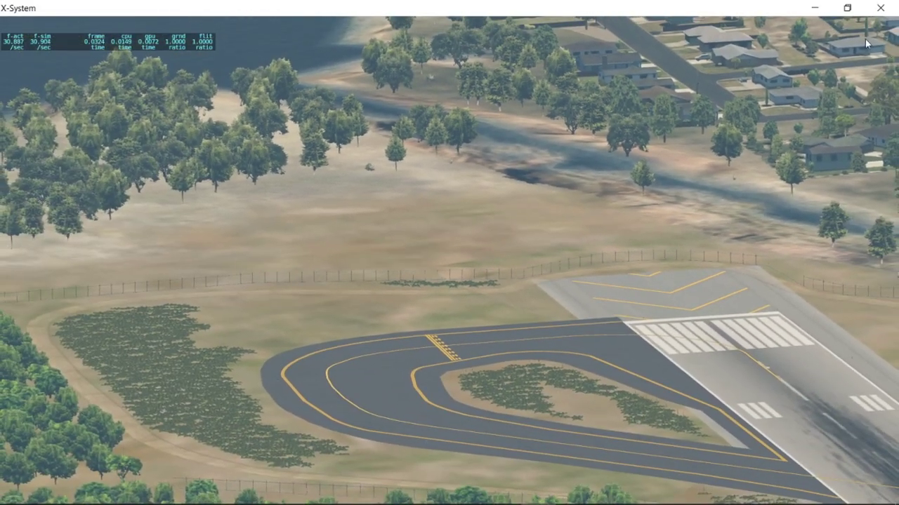
Step: Review the simulator's graphics settings, such as texture quality and number of world objects, and close the settings window
{"action": "mouse_move", "coordinate": [865, 28]}
{"action": "left_click", "coordinate": [874, 25]}
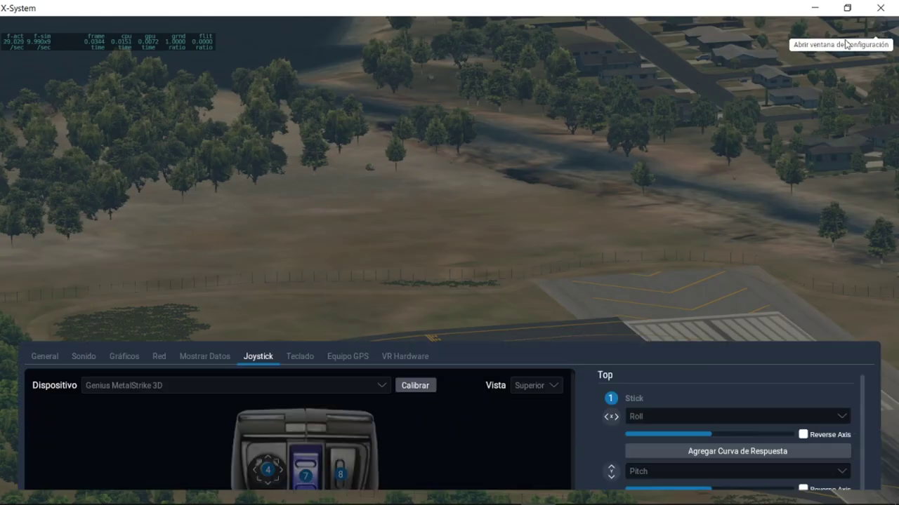
{"action": "left_click", "coordinate": [125, 46]}
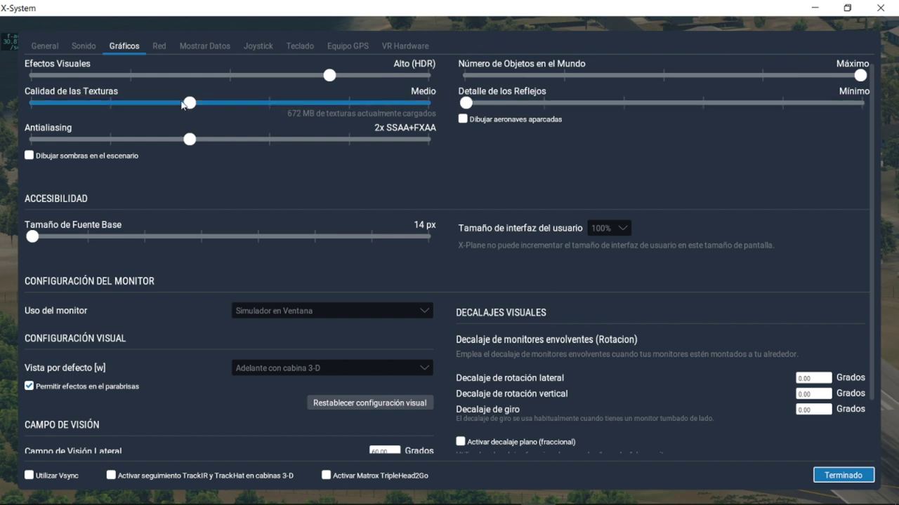
{"action": "left_click", "coordinate": [841, 478]}
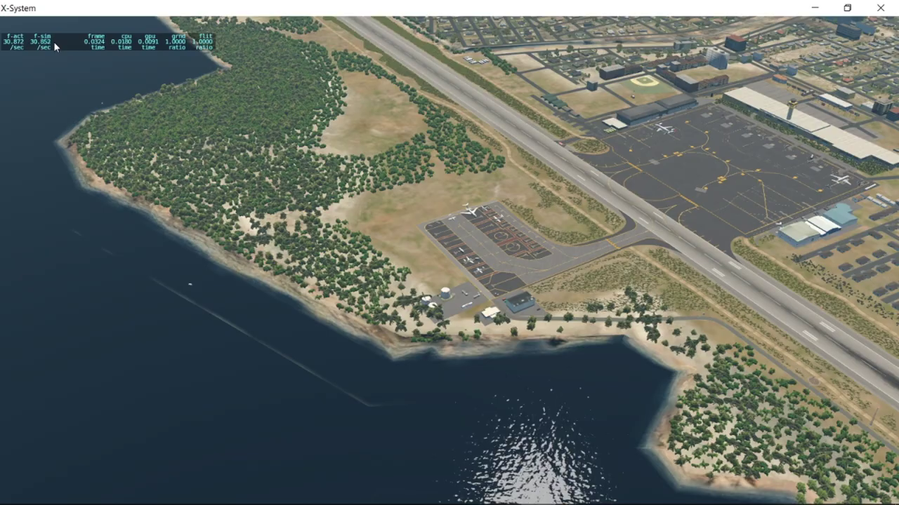
Step: Inspect the terrain around the small-aircraft apron up close and from afar, and quit X-Plane
{"action": "scroll", "coordinate": [297, 136], "scroll_direction": "up", "scroll_amount": 6}
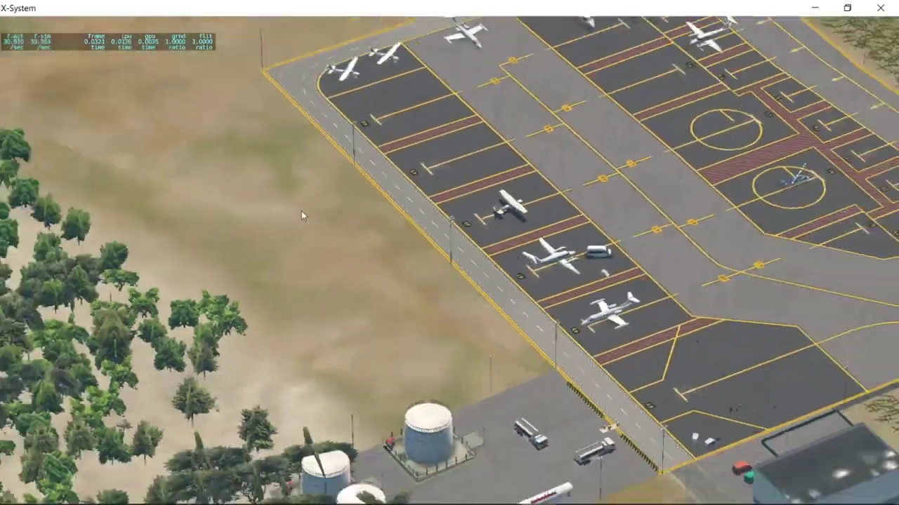
{"action": "scroll", "coordinate": [301, 215], "scroll_direction": "down", "scroll_amount": 6}
{"action": "scroll", "coordinate": [399, 227], "scroll_direction": "up", "scroll_amount": 3}
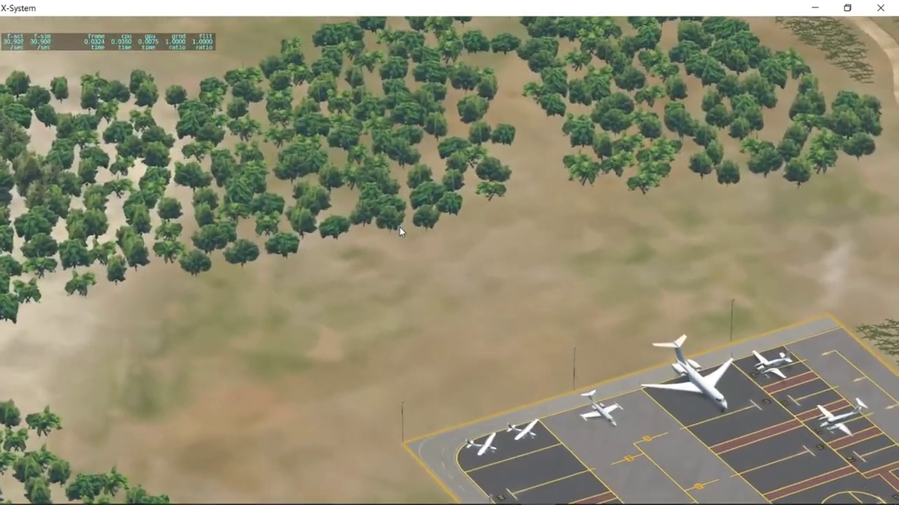
{"action": "scroll", "coordinate": [407, 227], "scroll_direction": "down", "scroll_amount": 4}
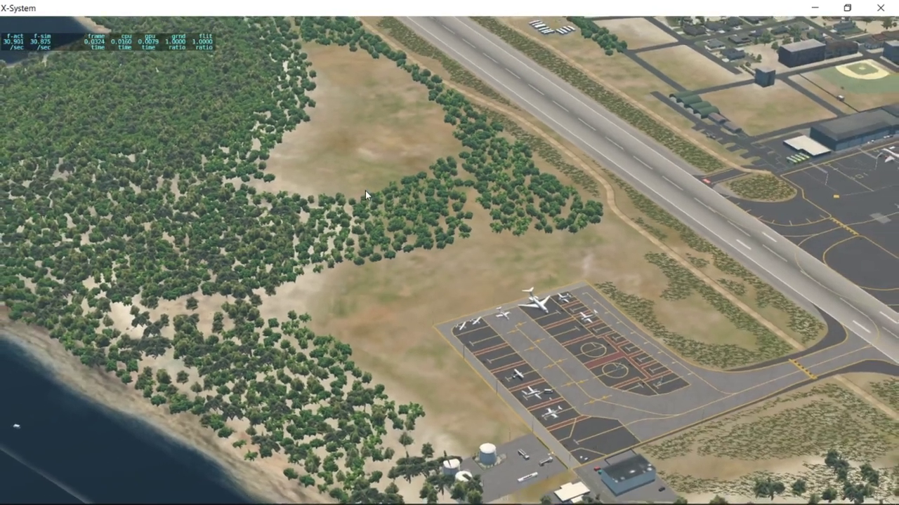
{"action": "scroll", "coordinate": [365, 190], "scroll_direction": "down", "scroll_amount": 4}
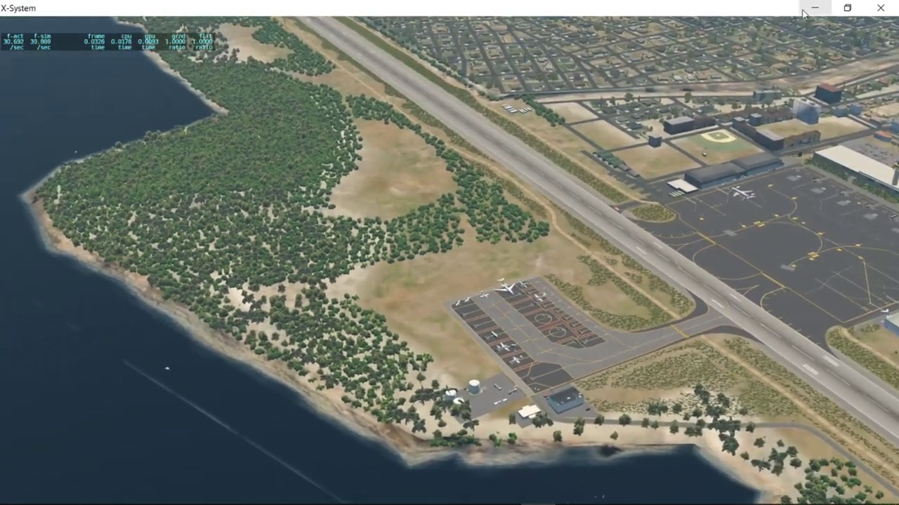
{"action": "left_click", "coordinate": [882, 10]}
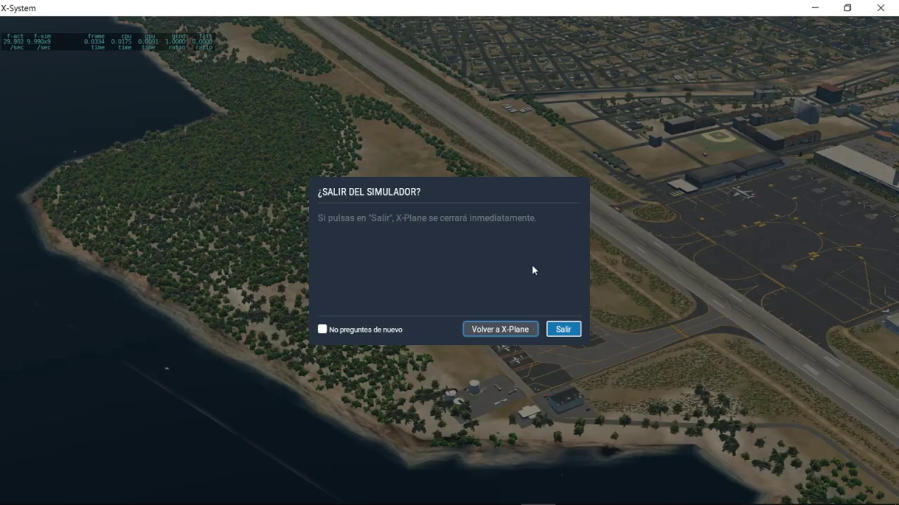
{"action": "left_click", "coordinate": [562, 327]}
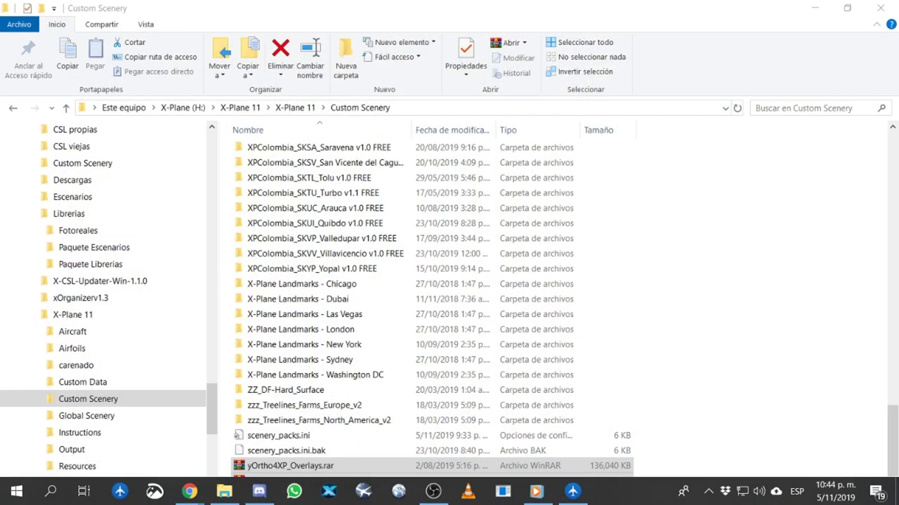
Step: Switch to xOrganizer, maximize its window, and examine the custom scenery categories, including the contents of Airports
{"action": "left_click", "coordinate": [573, 490]}
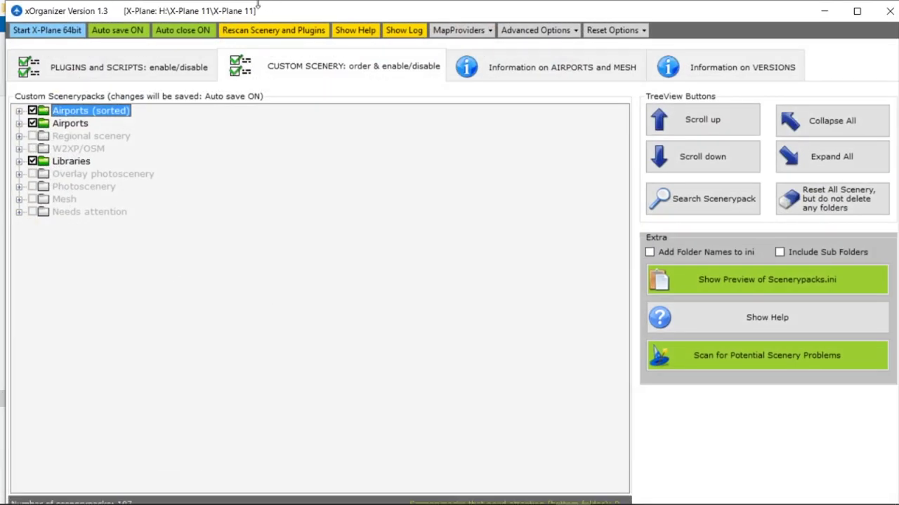
{"action": "left_click", "coordinate": [856, 11]}
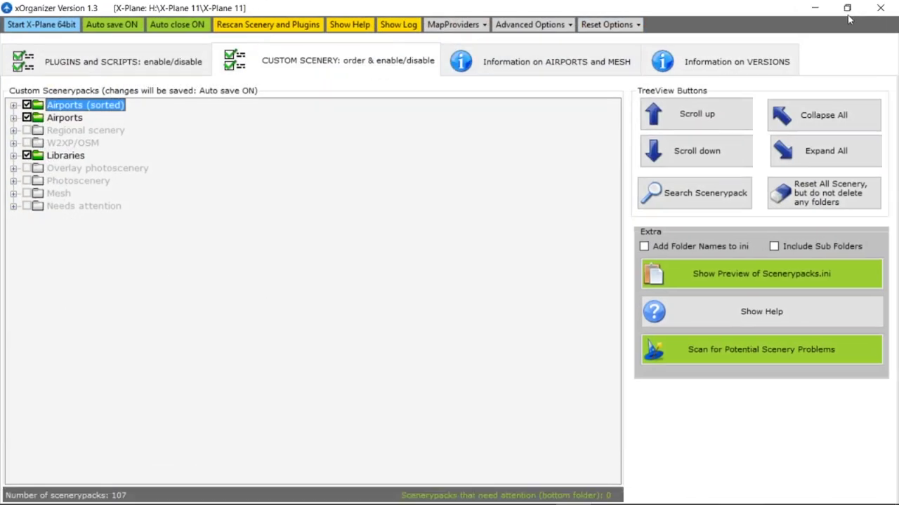
{"action": "left_click", "coordinate": [65, 181]}
{"action": "left_click", "coordinate": [69, 156]}
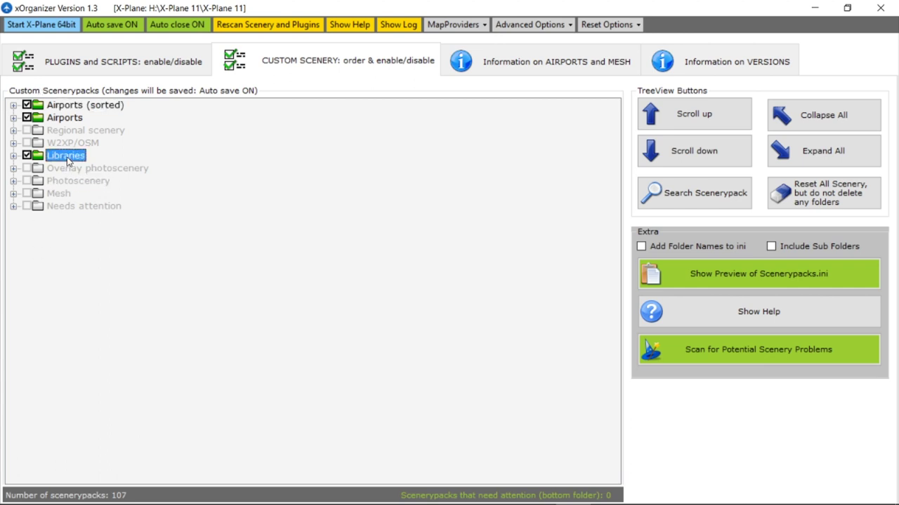
{"action": "left_click", "coordinate": [14, 118]}
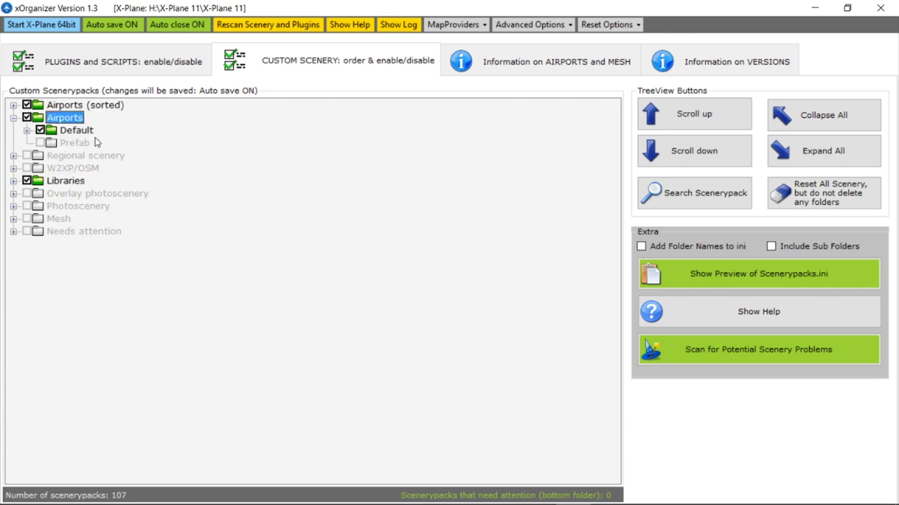
{"action": "left_click", "coordinate": [13, 118]}
Step: Look through the Colombia scenery packs under Airports (sorted) and the Libraries category, collapsing each group again
{"action": "left_click", "coordinate": [14, 105]}
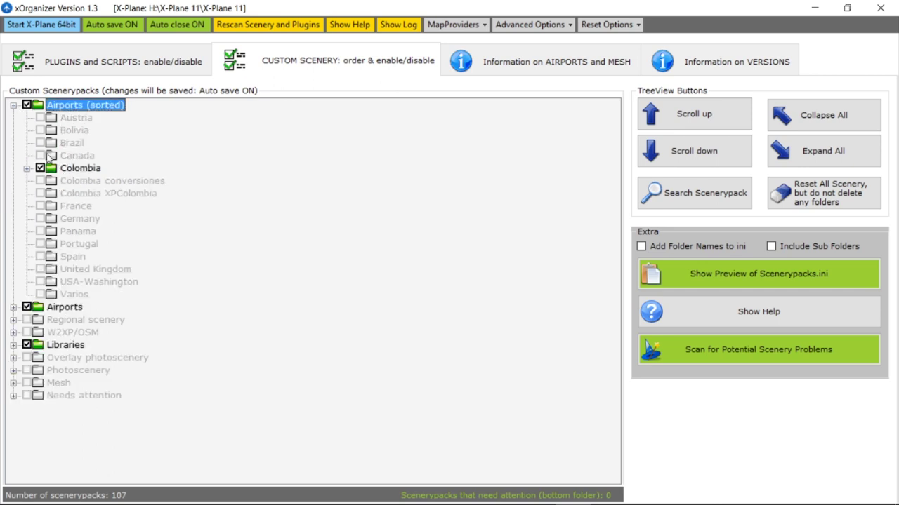
{"action": "left_click", "coordinate": [28, 169]}
{"action": "scroll", "coordinate": [153, 273], "scroll_direction": "down", "scroll_amount": 7}
{"action": "scroll", "coordinate": [154, 272], "scroll_direction": "up", "scroll_amount": 9}
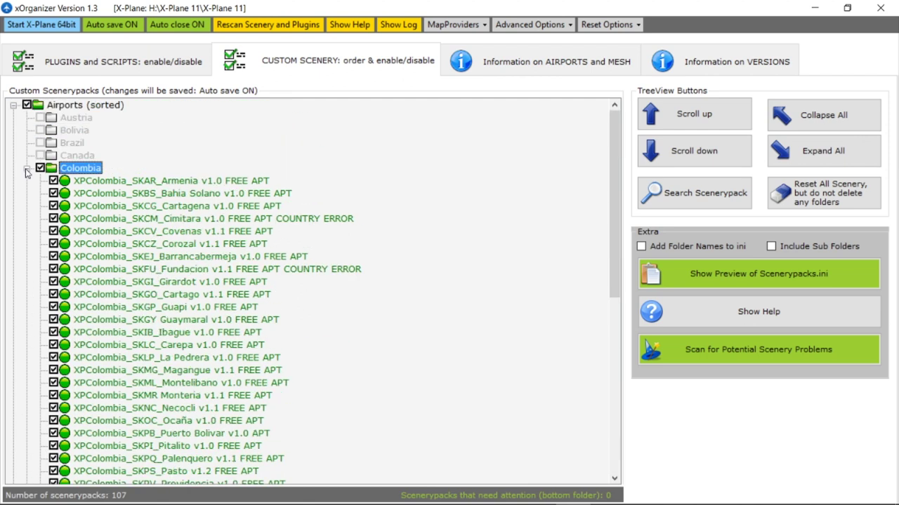
{"action": "left_click", "coordinate": [27, 169]}
{"action": "key", "text": "Left"}
{"action": "key", "text": "Left"}
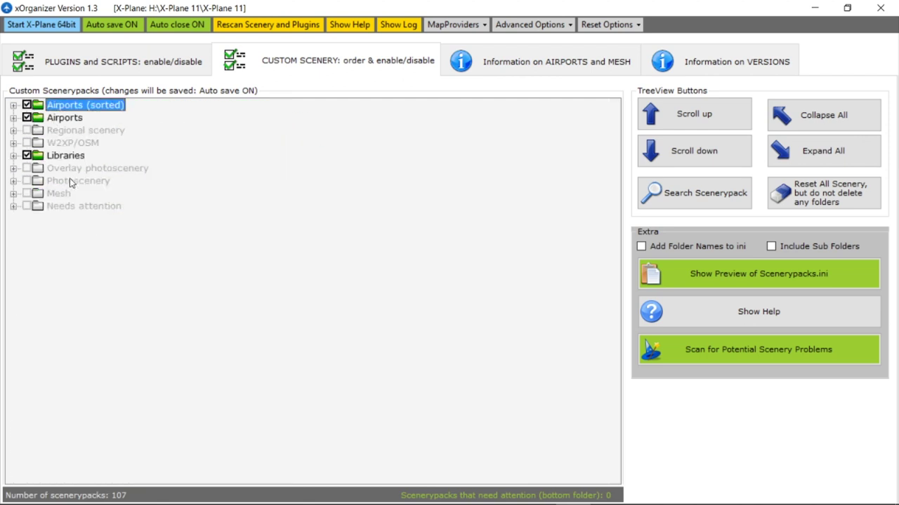
{"action": "left_click", "coordinate": [14, 156]}
{"action": "left_click", "coordinate": [14, 156]}
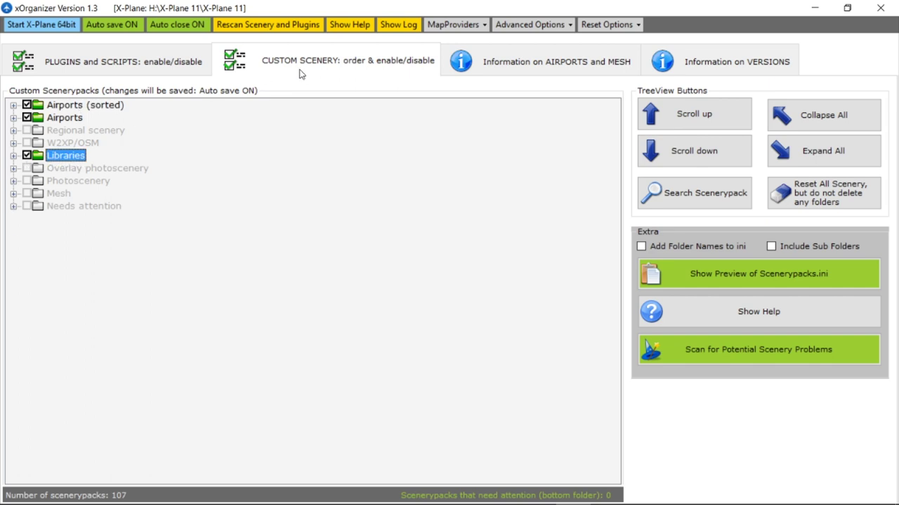
Step: Switch to File Explorer and extract yOrtho4XP_Overlays.rar and zOrtho4XP_+10-076 cartagena.rar directly into the Custom Scenery folder
{"action": "left_click", "coordinate": [224, 491]}
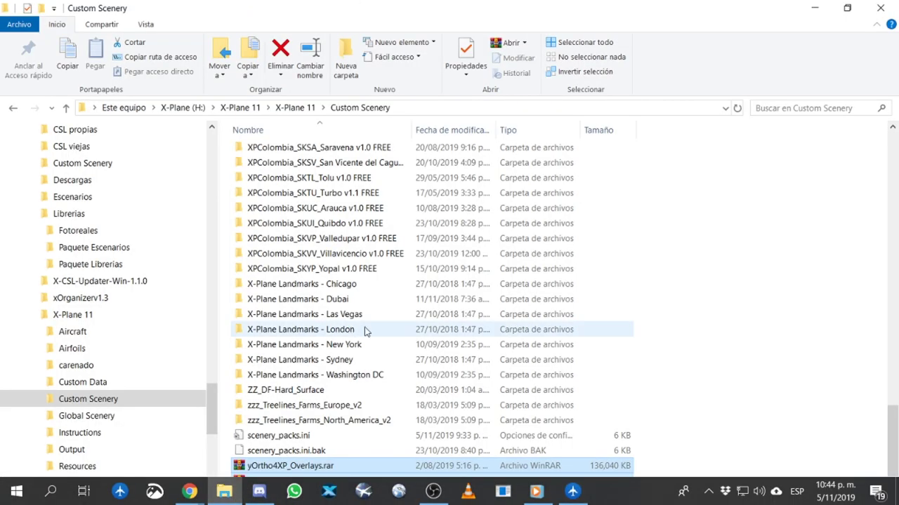
{"action": "left_click", "coordinate": [699, 387]}
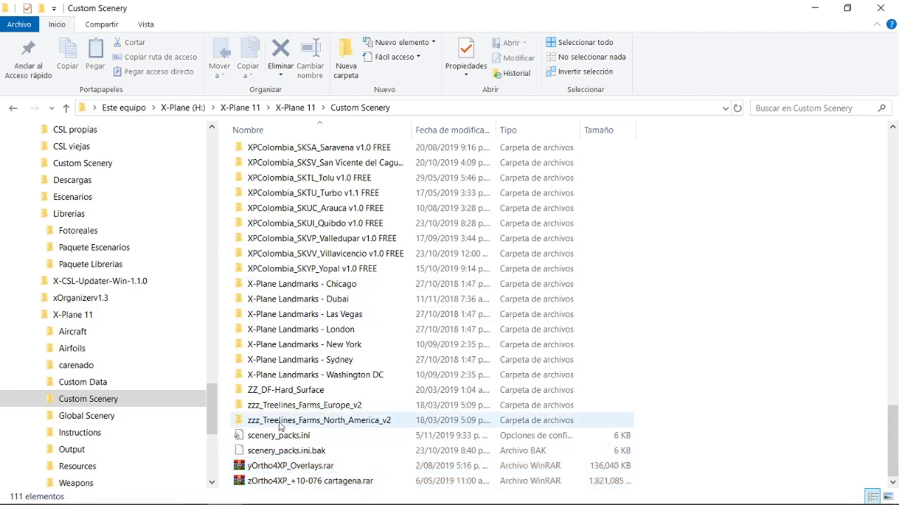
{"action": "left_click", "coordinate": [262, 471]}
{"action": "left_click", "coordinate": [266, 480], "text": "shift"}
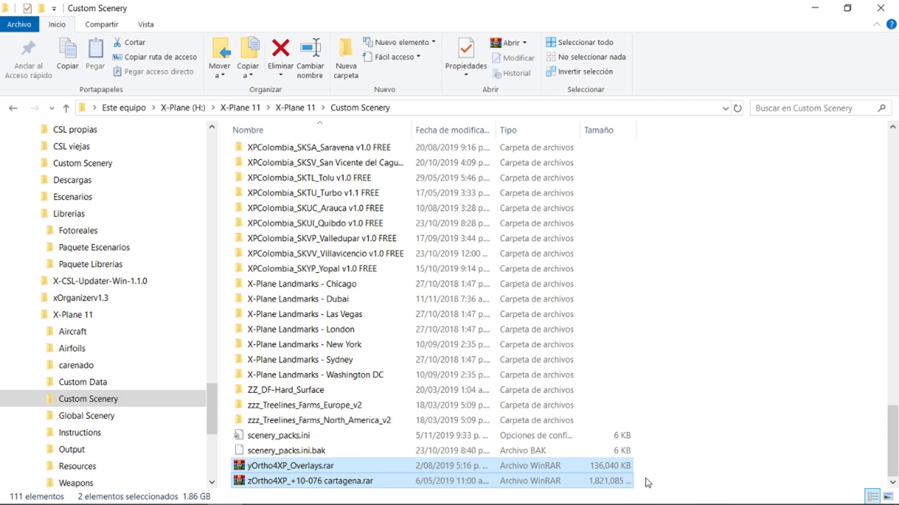
{"action": "right_click", "coordinate": [285, 469]}
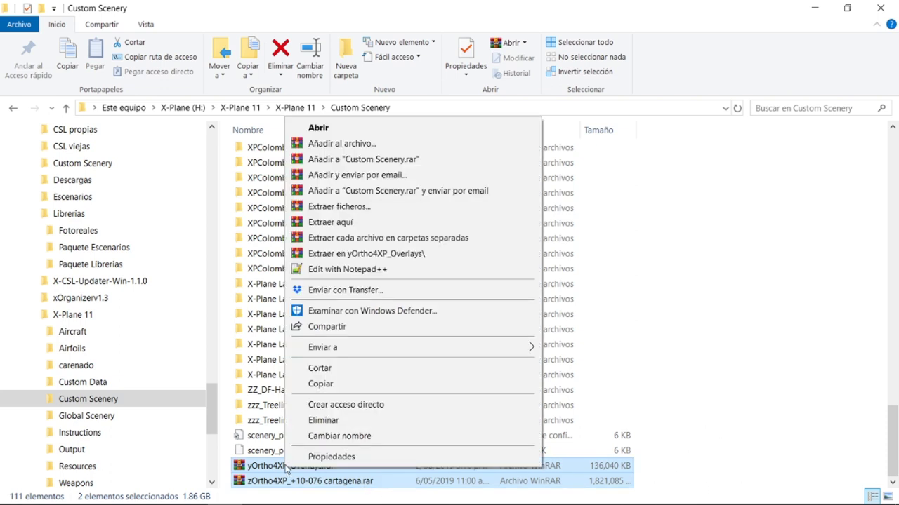
{"action": "left_click", "coordinate": [338, 224]}
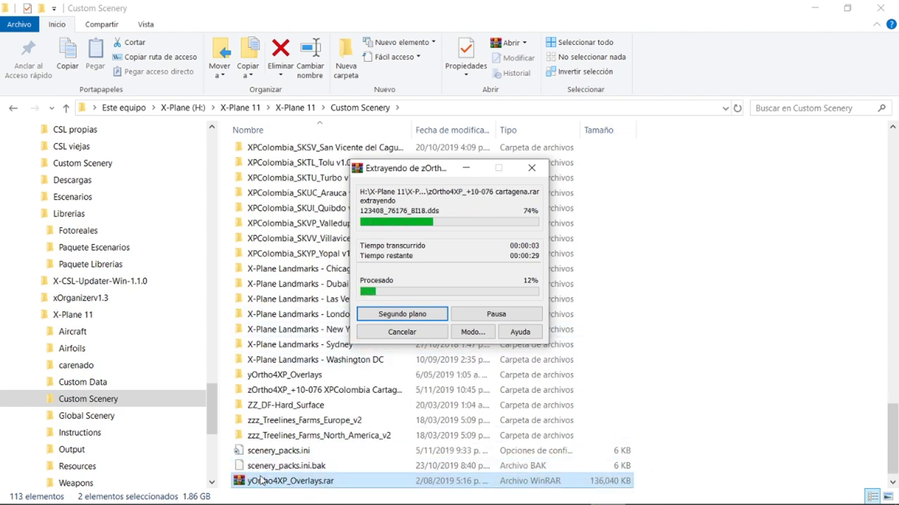
{"action": "scroll", "coordinate": [278, 481], "scroll_direction": "down", "scroll_amount": 1}
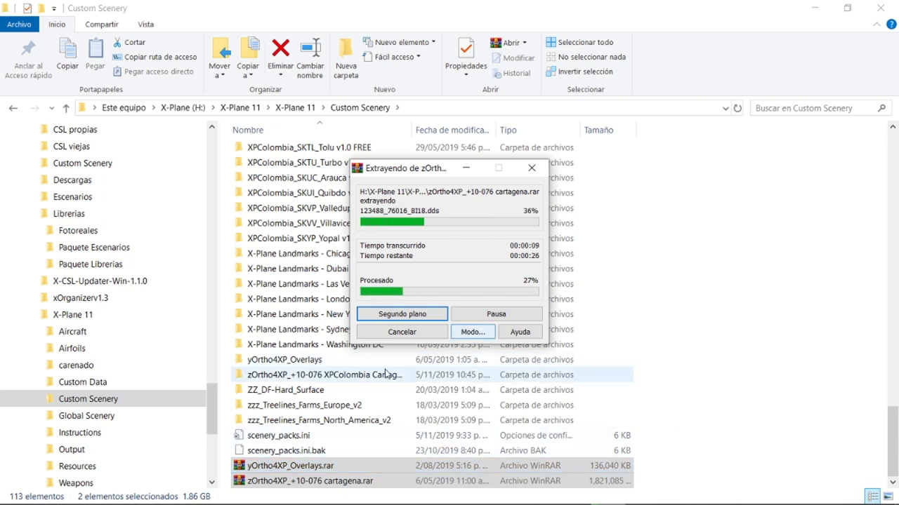
{"action": "left_click", "coordinate": [719, 272]}
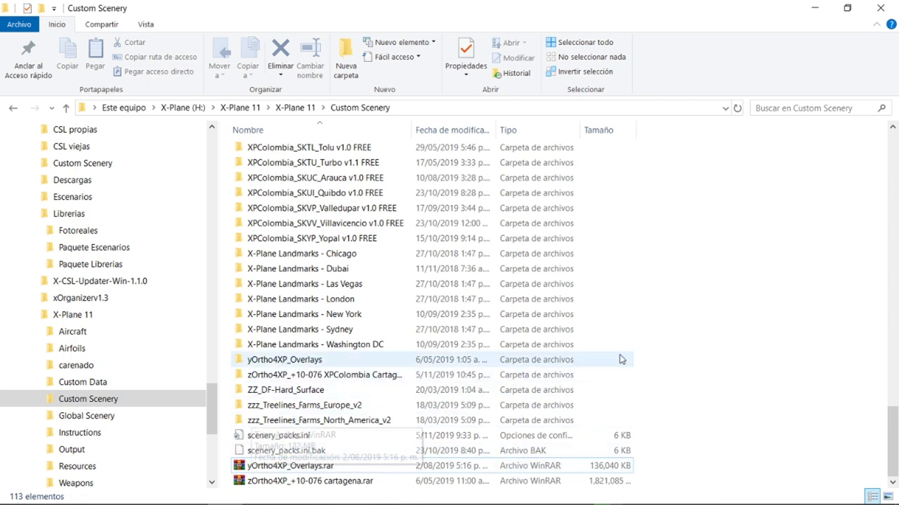
{"action": "left_click", "coordinate": [496, 487]}
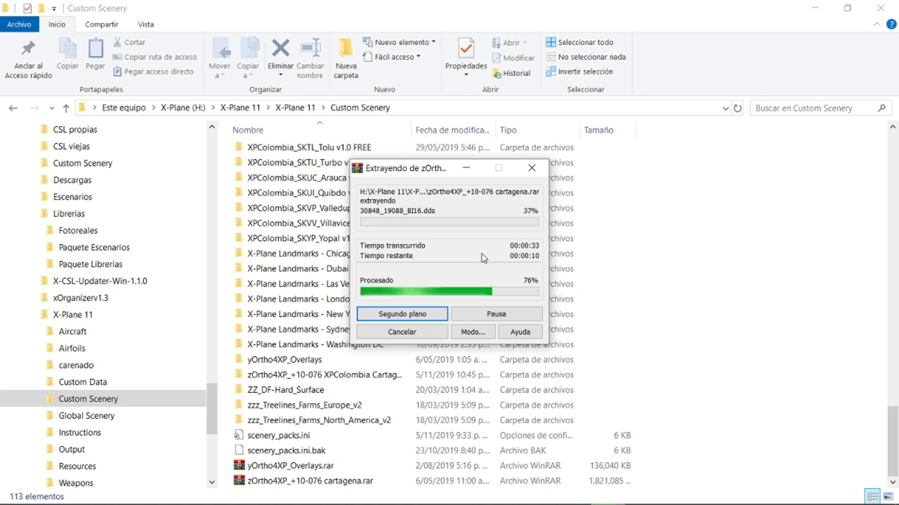
{"action": "mouse_move", "coordinate": [424, 169]}
{"action": "left_mouse_down"}
{"action": "mouse_move", "coordinate": [629, 171]}
{"action": "mouse_move", "coordinate": [437, 181]}
{"action": "left_mouse_up"}
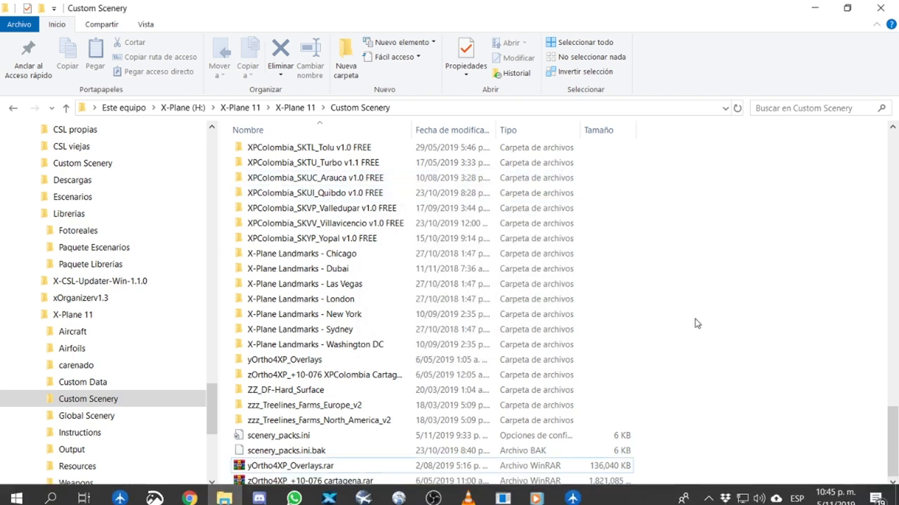
Step: Inspect the contents of the extracted yOrtho4XP_Overlays and zOrtho4XP_+10-076 XPColombia Cartagena folders, and return to Custom Scenery
{"action": "left_click", "coordinate": [279, 362]}
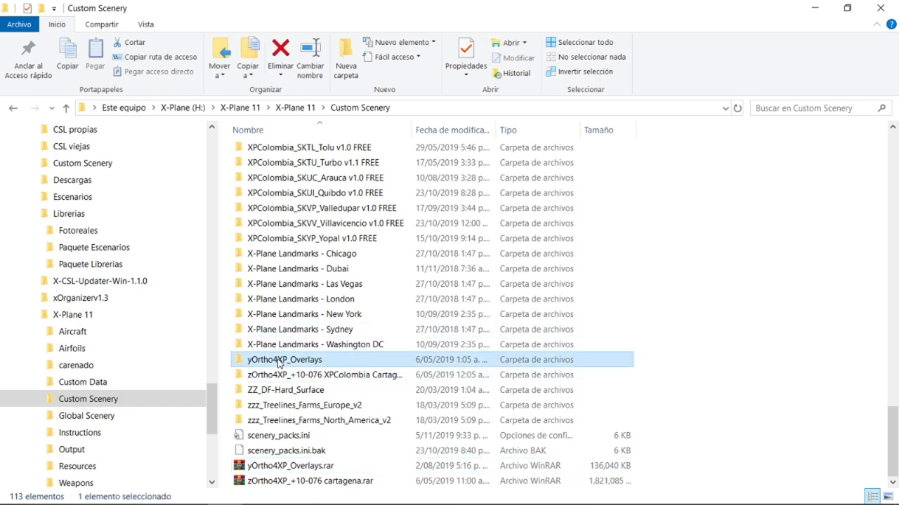
{"action": "double_click", "coordinate": [279, 362]}
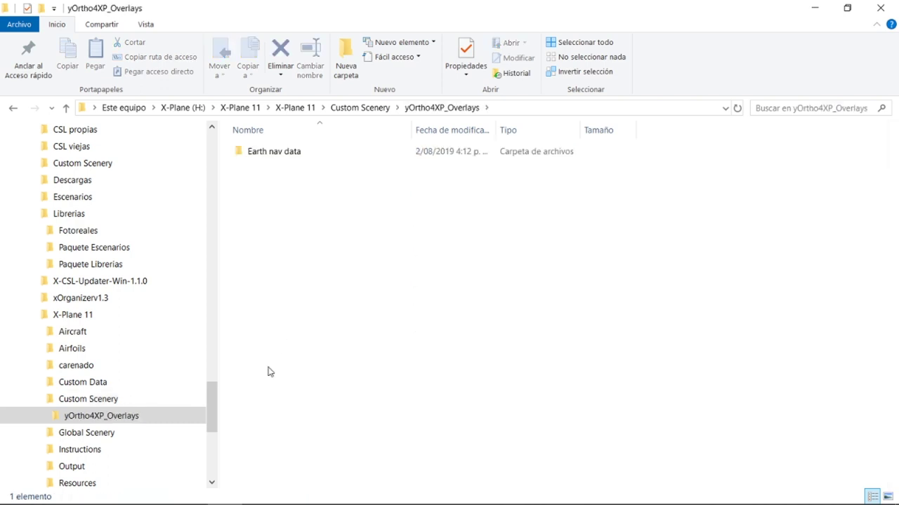
{"action": "left_click", "coordinate": [97, 399]}
{"action": "scroll", "coordinate": [293, 380], "scroll_direction": "down", "scroll_amount": 3}
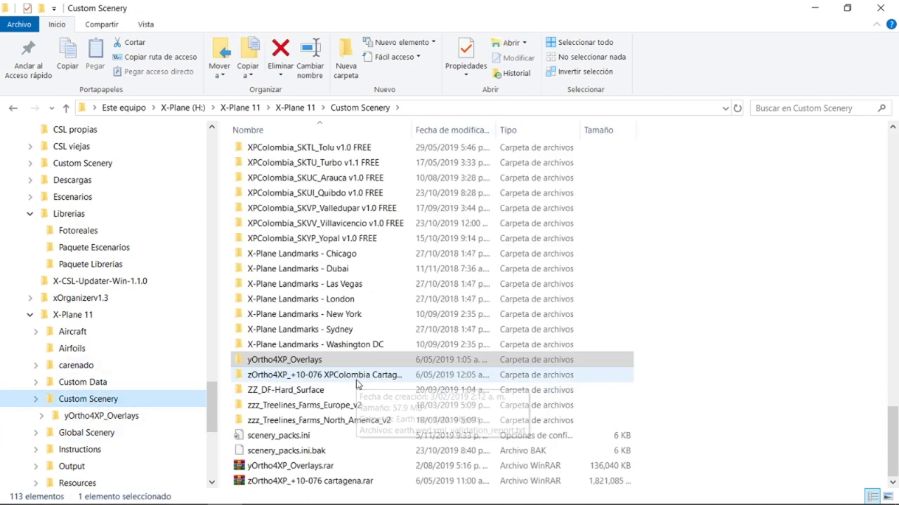
{"action": "left_click", "coordinate": [294, 379]}
{"action": "double_click", "coordinate": [294, 379]}
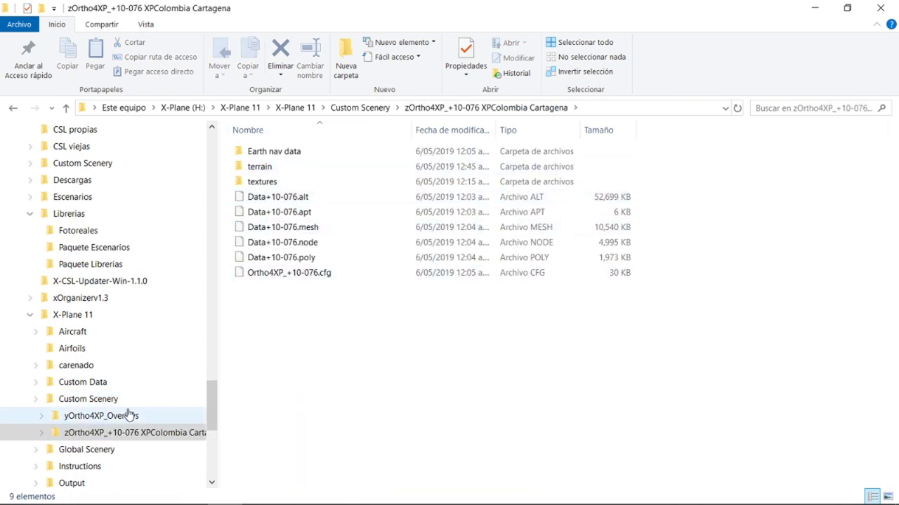
{"action": "left_click_drag", "start_coordinate": [288, 374], "coordinate": [279, 145]}
{"action": "left_click", "coordinate": [101, 416]}
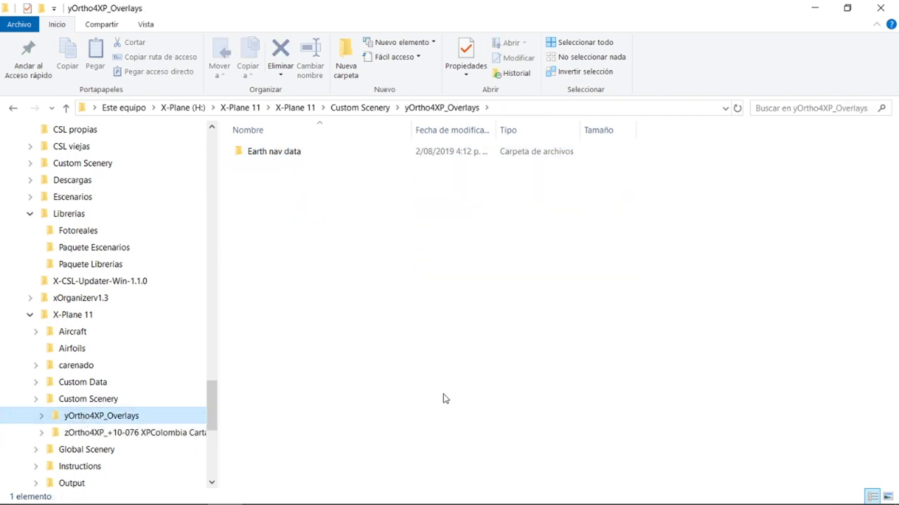
{"action": "left_click", "coordinate": [76, 399]}
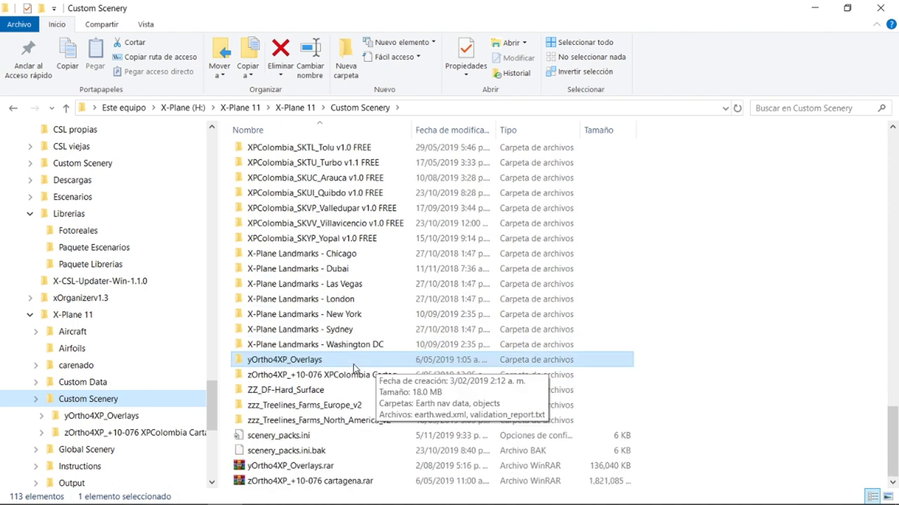
Step: Check the size of the zOrtho4XP_+10-076 XPColombia Cartagena folder in its properties and close them
{"action": "left_click", "coordinate": [279, 377]}
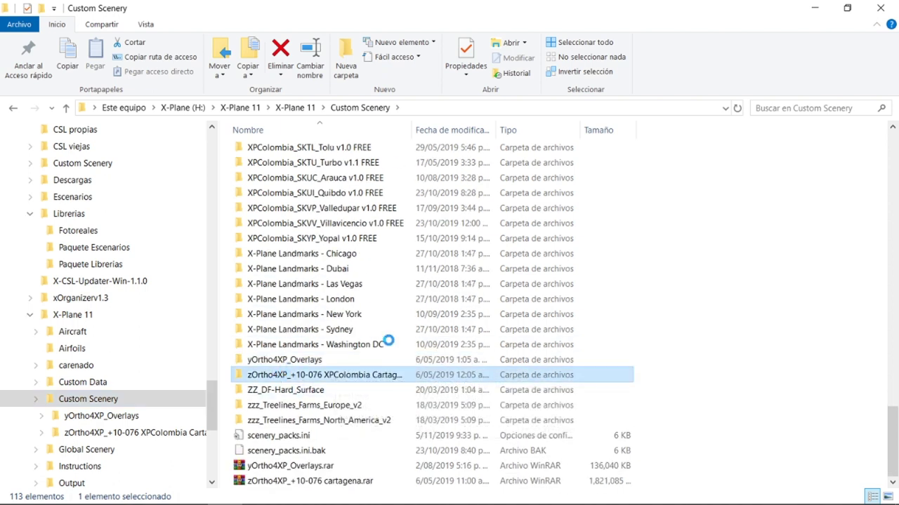
{"action": "right_click", "coordinate": [280, 375]}
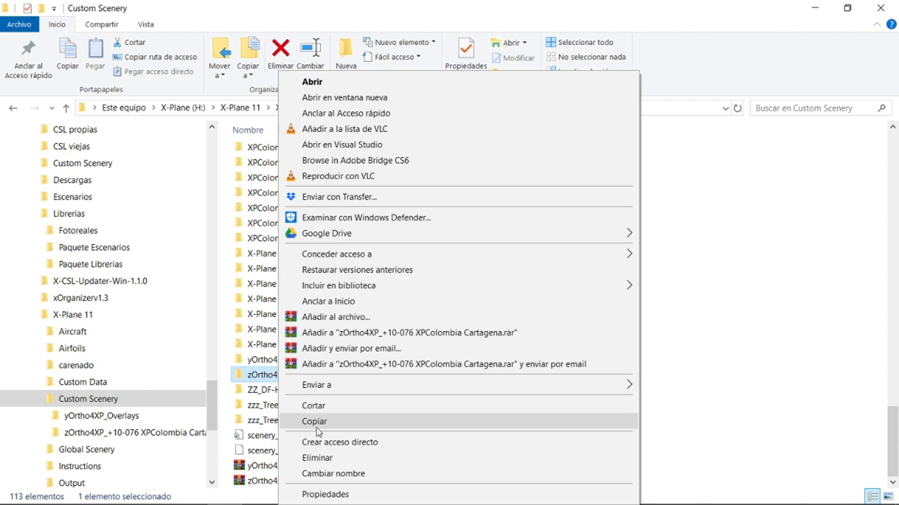
{"action": "left_click", "coordinate": [325, 495]}
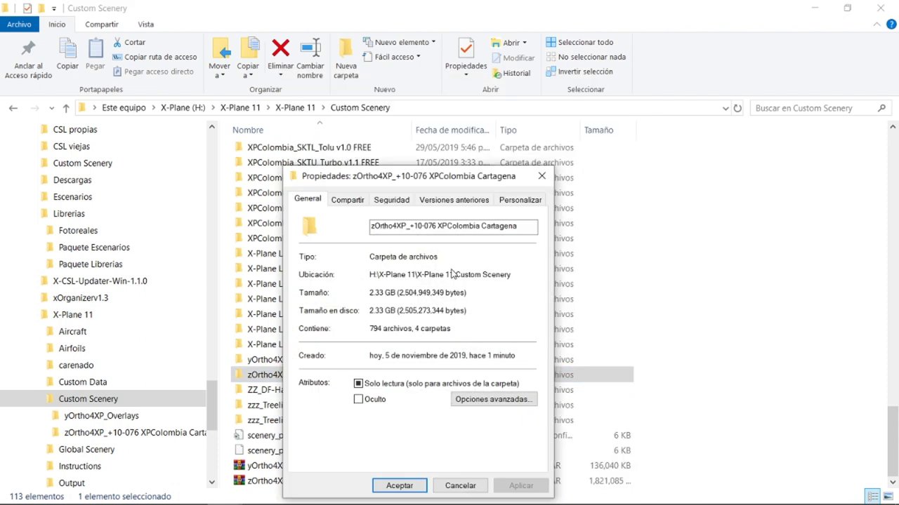
{"action": "left_click_drag", "start_coordinate": [370, 294], "coordinate": [386, 293]}
{"action": "left_click", "coordinate": [460, 486]}
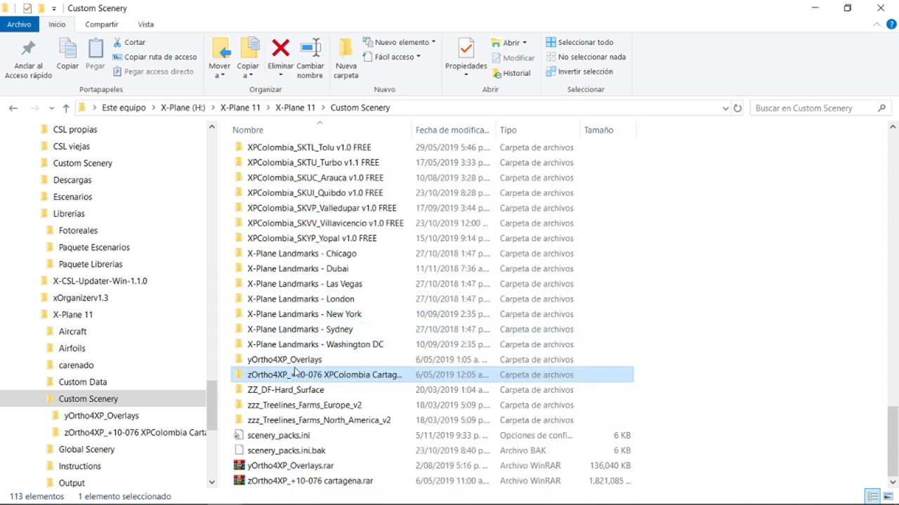
Step: Check the size of the yOrtho4XP_Overlays folder in its properties and close them
{"action": "right_click", "coordinate": [260, 360]}
{"action": "left_click", "coordinate": [260, 360]}
{"action": "right_click", "coordinate": [262, 360]}
{"action": "left_click", "coordinate": [306, 495]}
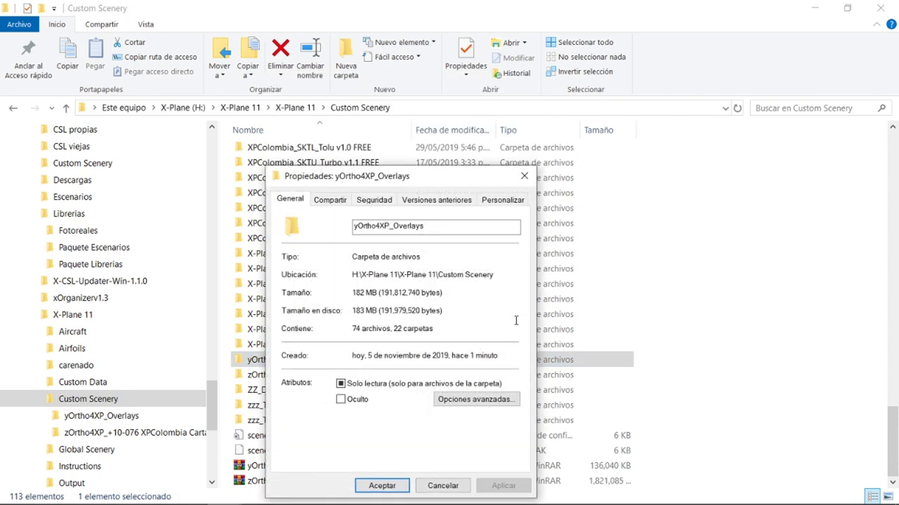
{"action": "left_click", "coordinate": [443, 485]}
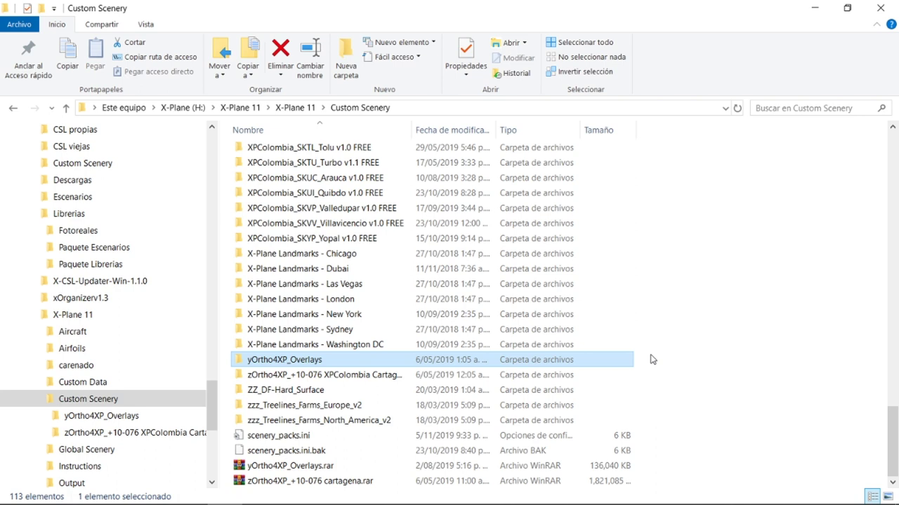
Step: Delete the yOrtho4XP_Overlays.rar and zOrtho4XP_+10-076 cartagena.rar archives from the Custom Scenery folder
{"action": "left_click", "coordinate": [678, 385]}
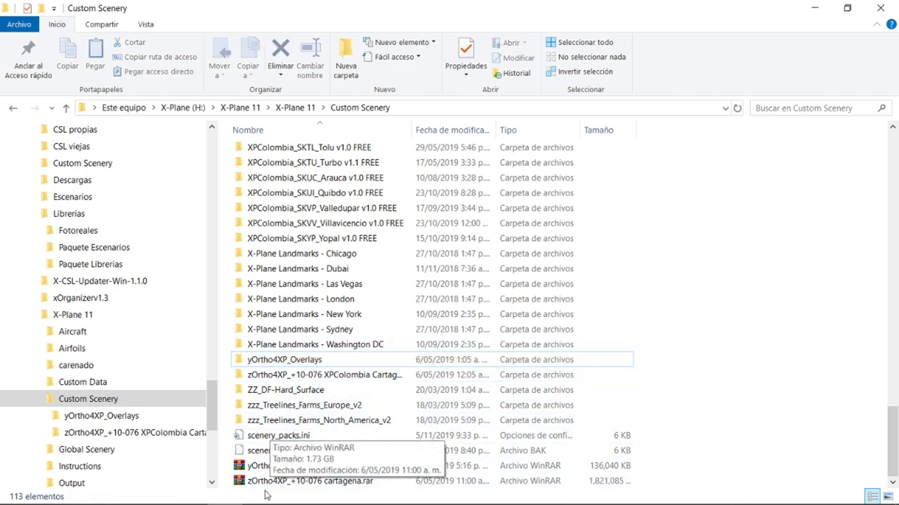
{"action": "left_click", "coordinate": [273, 471]}
{"action": "left_click", "coordinate": [271, 482], "text": "shift"}
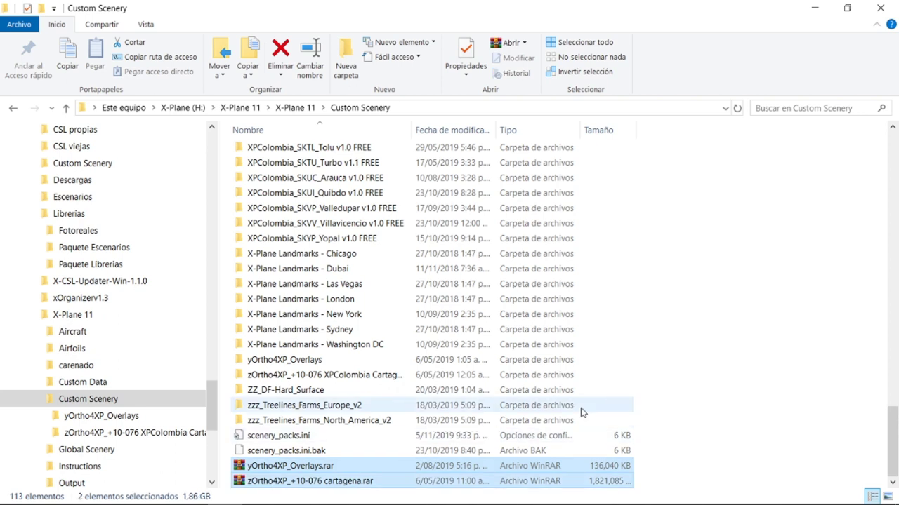
{"action": "key", "text": "Delete"}
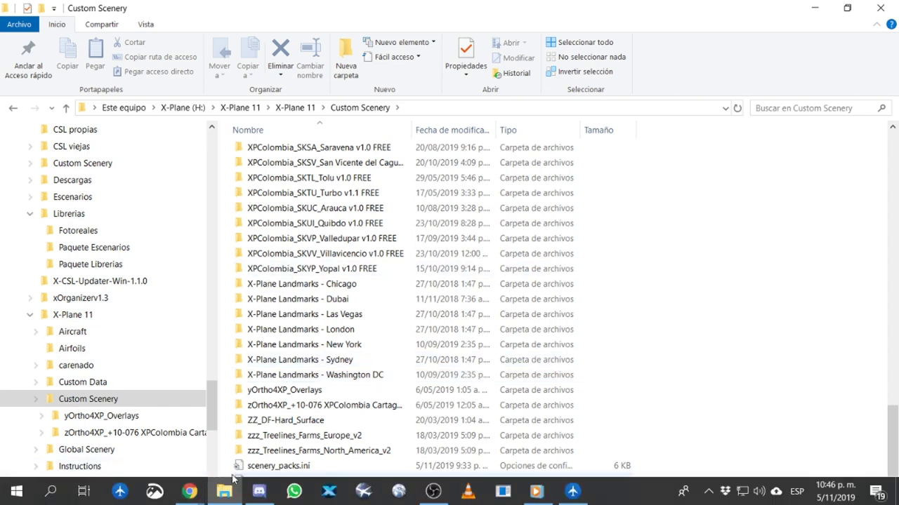
Step: Switch to xOrganizer, rescan the scenery and plugins, and select the Photoscenery category
{"action": "left_click", "coordinate": [572, 492]}
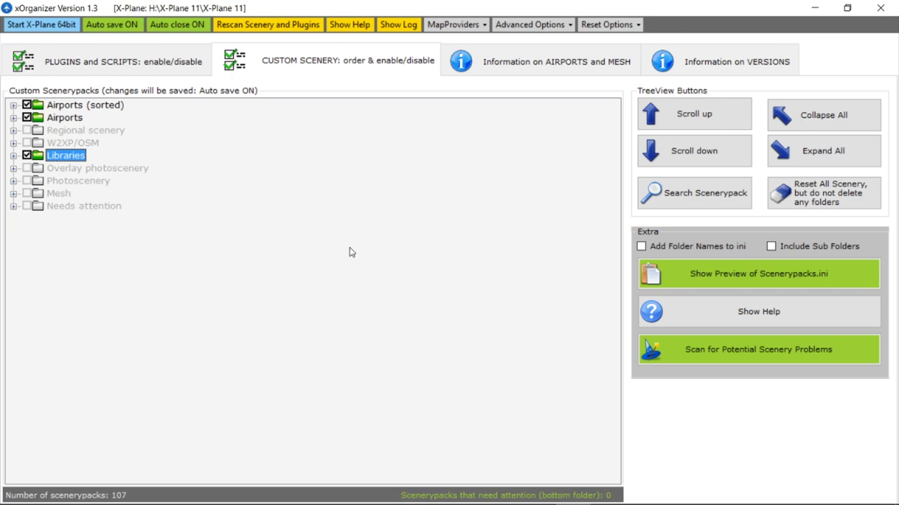
{"action": "left_click", "coordinate": [272, 25]}
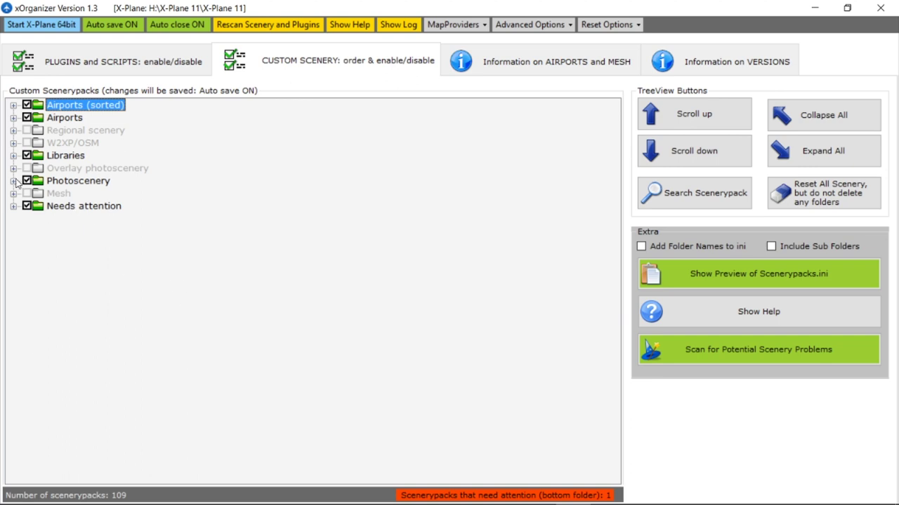
{"action": "left_click", "coordinate": [63, 181]}
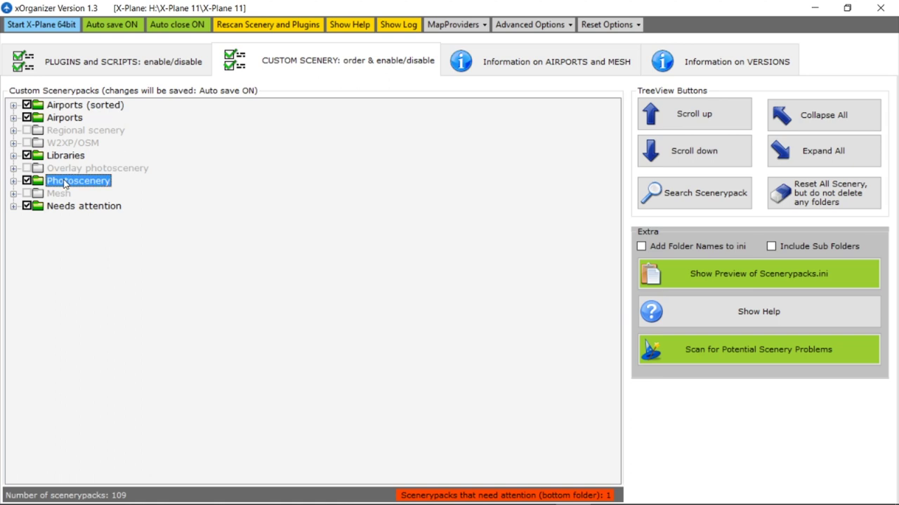
Step: Move the yOrtho4XP_Overlays pack from Unsolved under Needs attention to General under Overlay photoscenery
{"action": "left_click", "coordinate": [81, 208]}
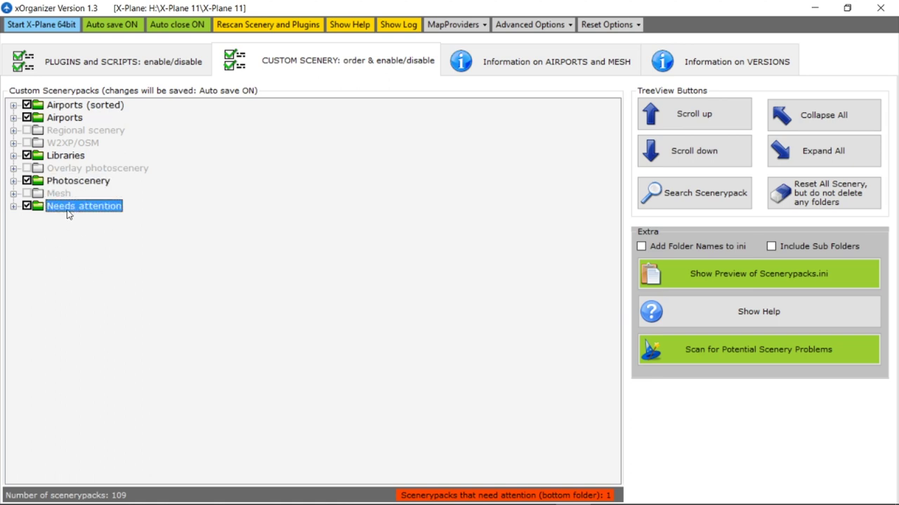
{"action": "left_click", "coordinate": [13, 206]}
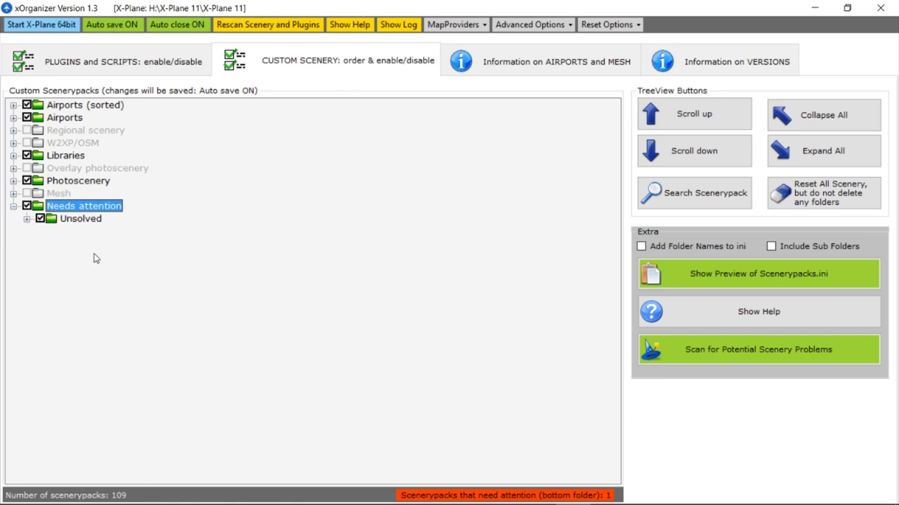
{"action": "left_click", "coordinate": [27, 219]}
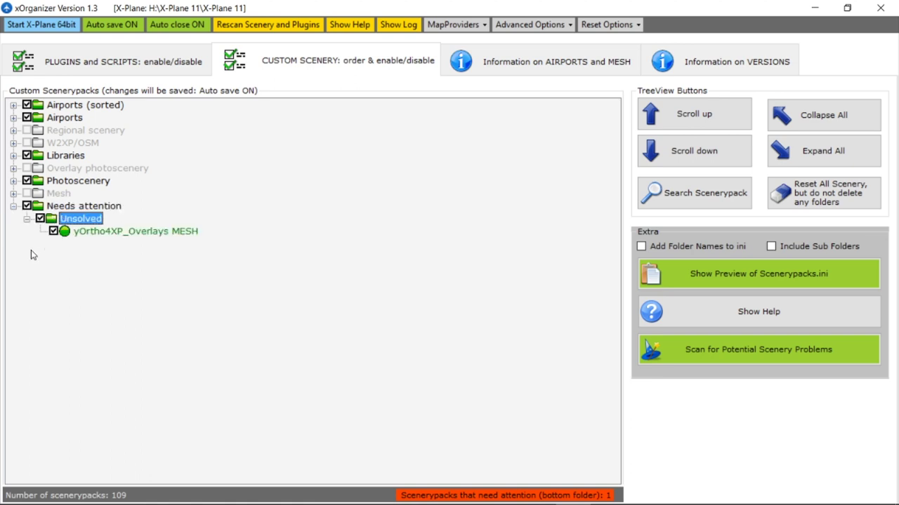
{"action": "left_click", "coordinate": [105, 236]}
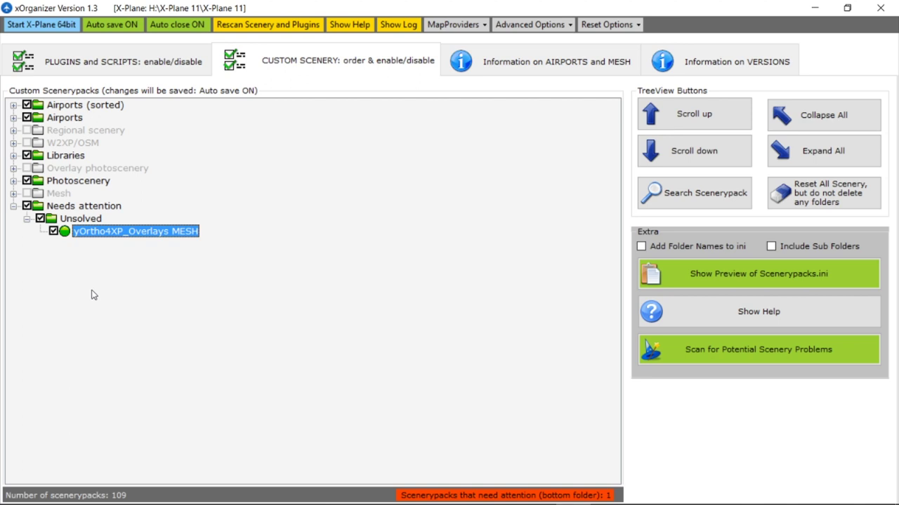
{"action": "right_click", "coordinate": [113, 235]}
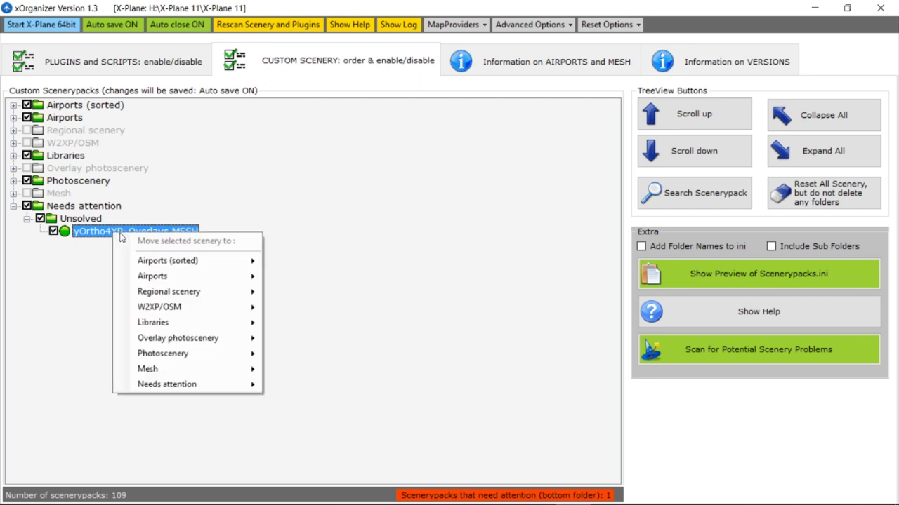
{"action": "mouse_move", "coordinate": [200, 340]}
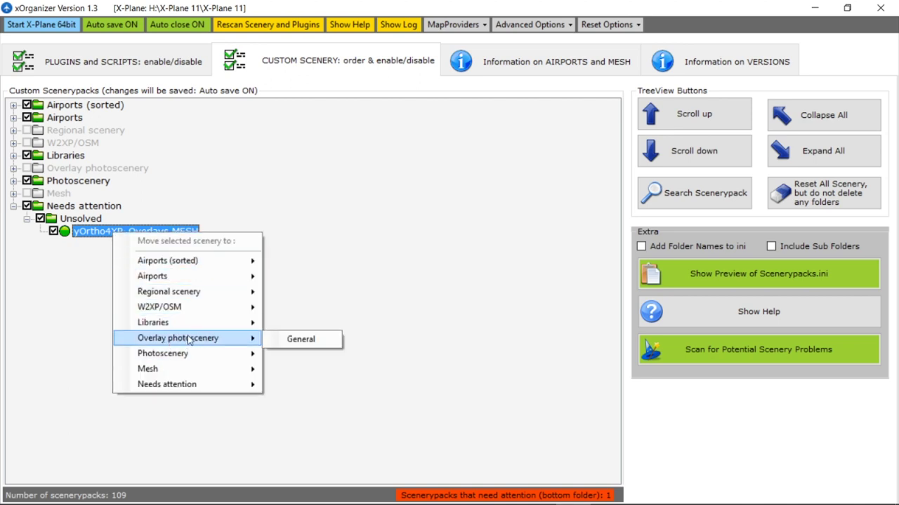
{"action": "left_click", "coordinate": [301, 340]}
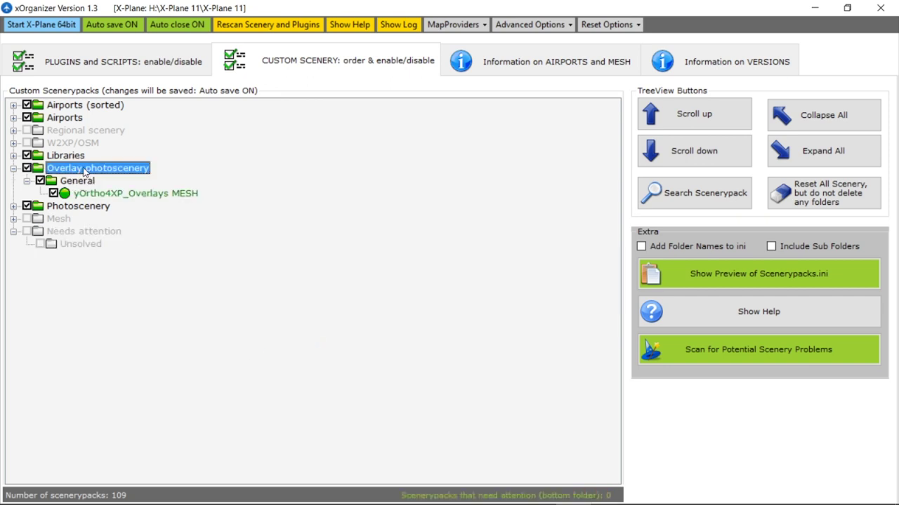
Step: Expand Photoscenery and its General folder and select the zOrtho4XP_+10-076 XPColombia Cartagena pack
{"action": "left_click", "coordinate": [13, 206]}
{"action": "left_click", "coordinate": [27, 219]}
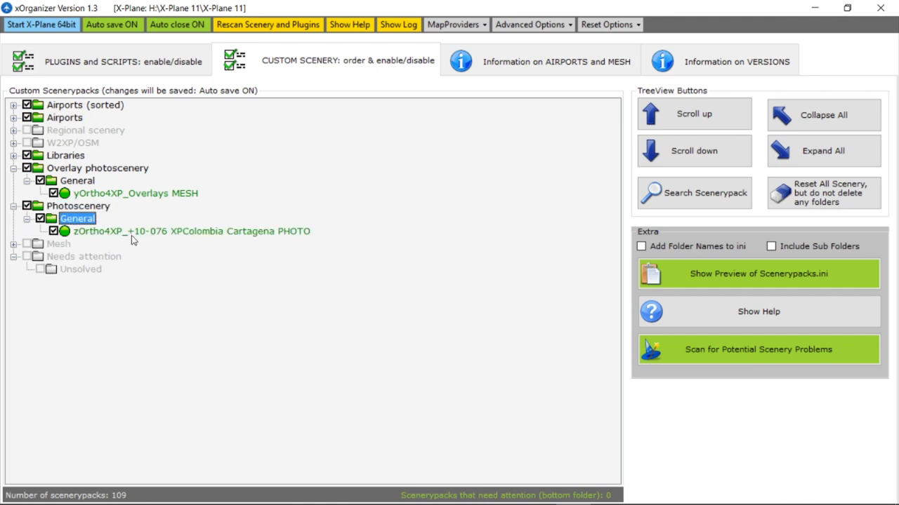
{"action": "left_click", "coordinate": [183, 232]}
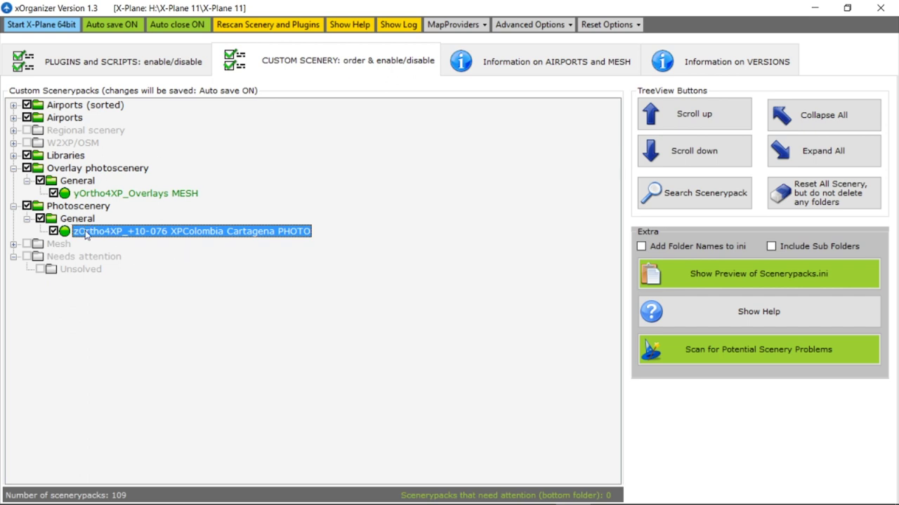
Step: Move the zOrtho4XP_+10-076 XPColombia Cartagena pack to Unsolved under Needs attention and back to General under Photoscenery
{"action": "left_click", "coordinate": [55, 258]}
{"action": "left_click", "coordinate": [79, 271]}
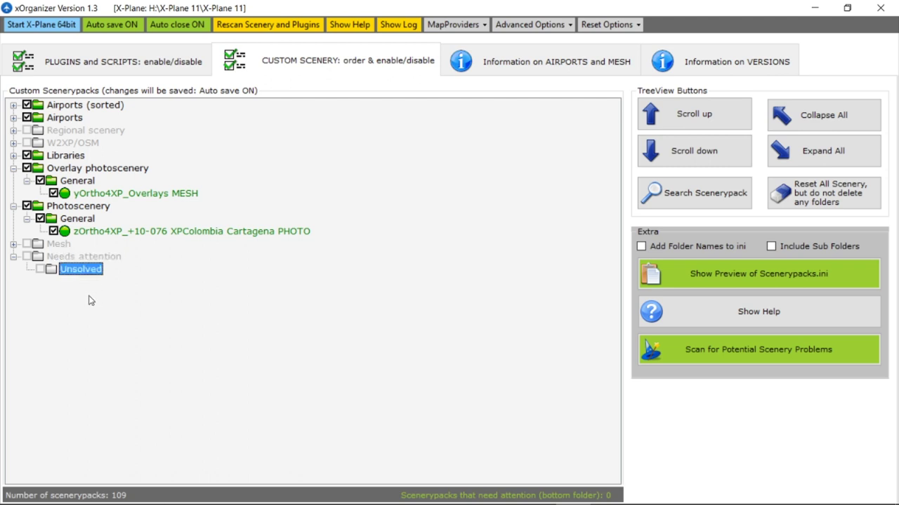
{"action": "left_click_drag", "start_coordinate": [81, 232], "coordinate": [88, 275]}
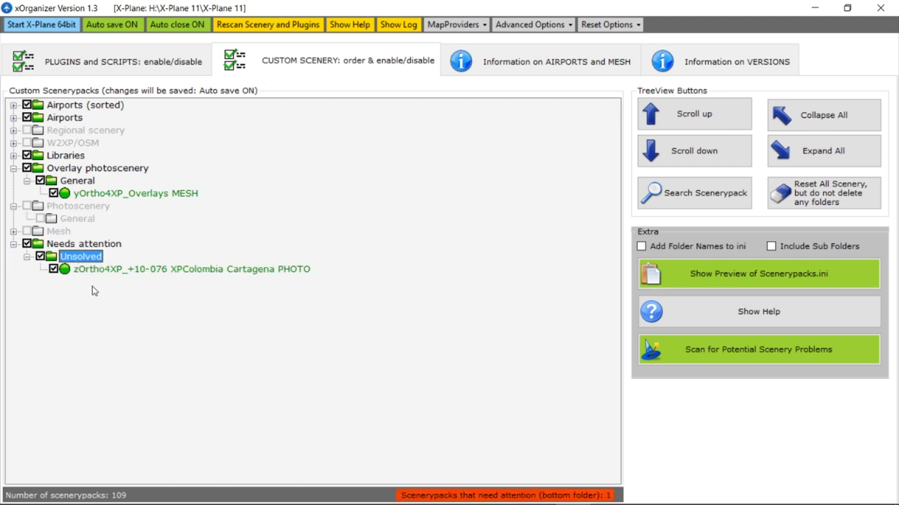
{"action": "right_click", "coordinate": [163, 274]}
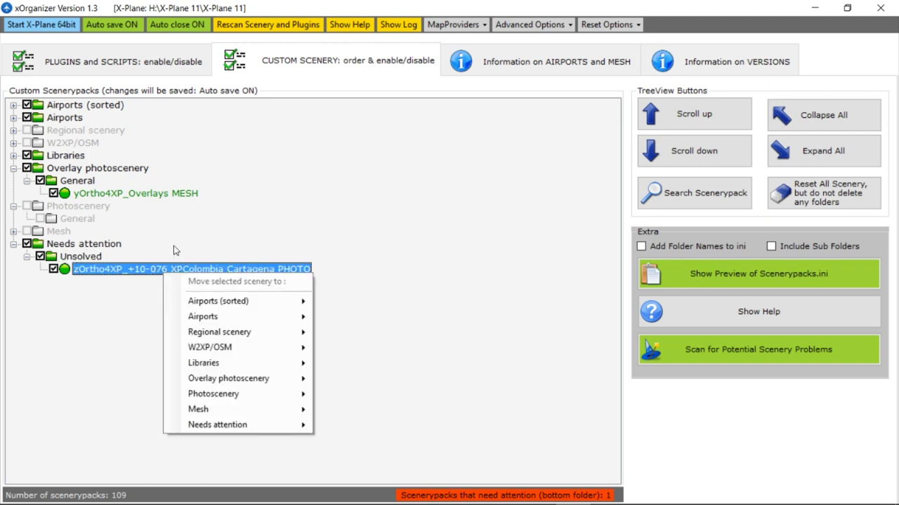
{"action": "mouse_move", "coordinate": [207, 309]}
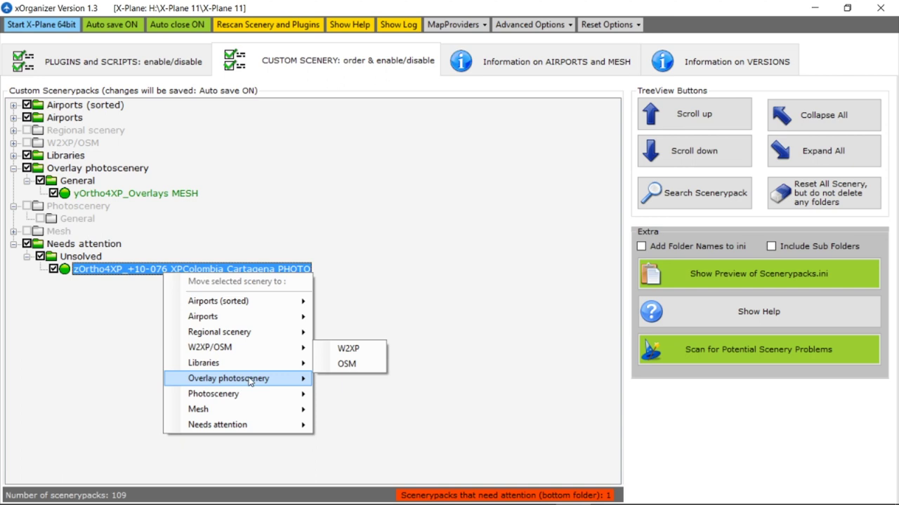
{"action": "mouse_move", "coordinate": [246, 396]}
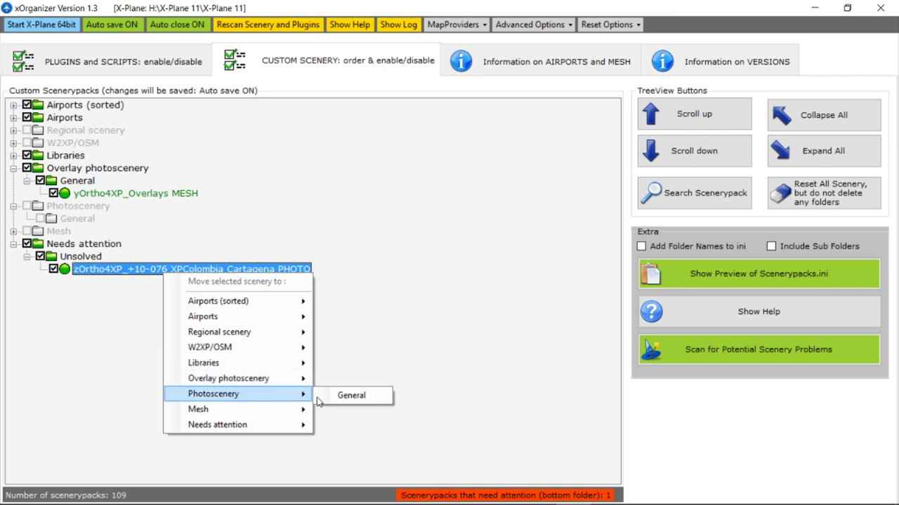
{"action": "left_click", "coordinate": [351, 397]}
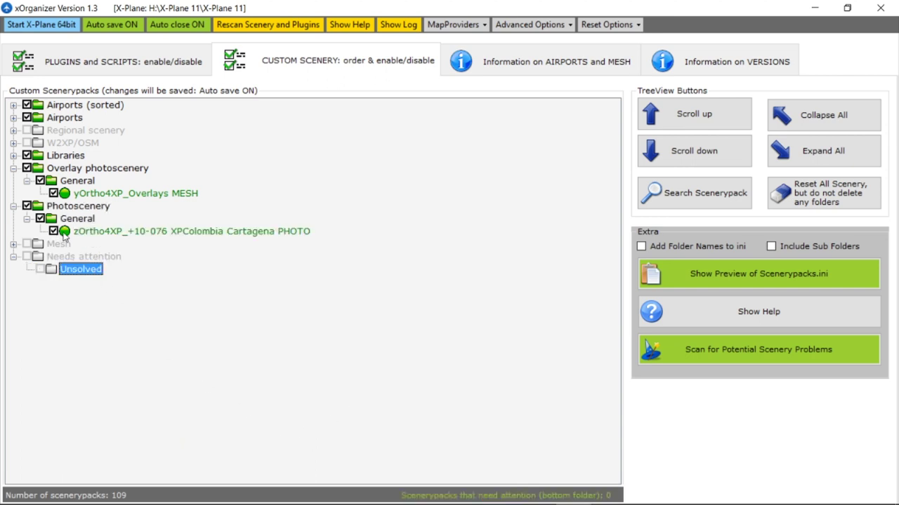
Step: Check the Cartagena pack's placement under Photoscenery and collapse the Photoscenery and Overlay photoscenery categories
{"action": "left_click", "coordinate": [88, 207]}
{"action": "left_click", "coordinate": [96, 232]}
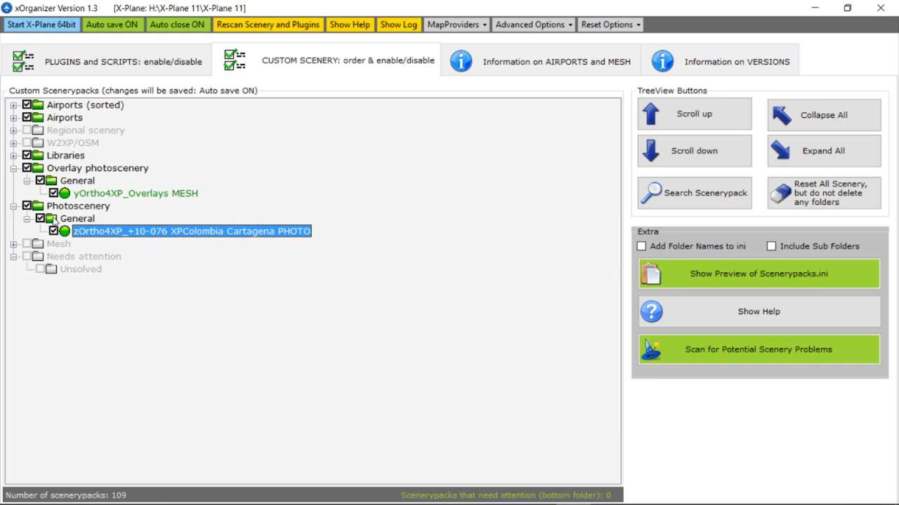
{"action": "left_click", "coordinate": [13, 206]}
{"action": "left_click", "coordinate": [13, 167]}
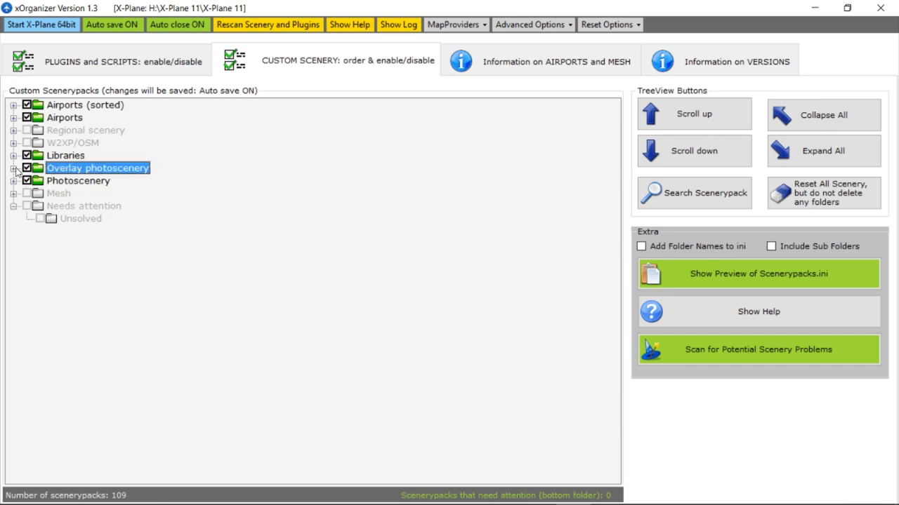
Step: Start X-Plane 64bit from xOrganizer, ignore the available update, and maximize the simulator window
{"action": "left_click", "coordinate": [48, 26]}
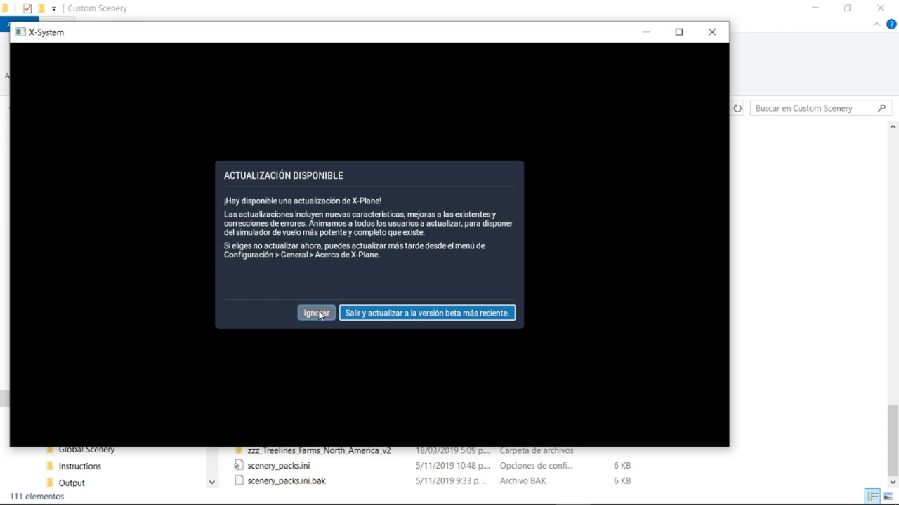
{"action": "left_click", "coordinate": [316, 313]}
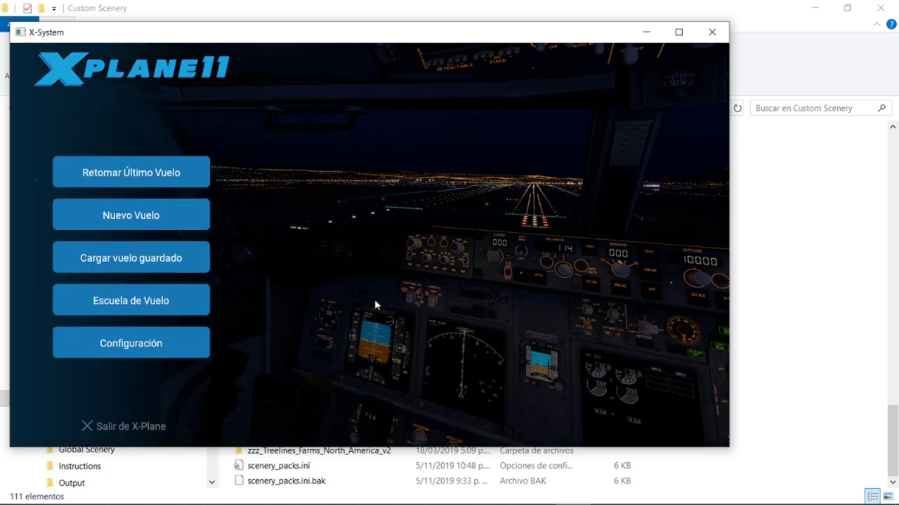
{"action": "left_click", "coordinate": [679, 31]}
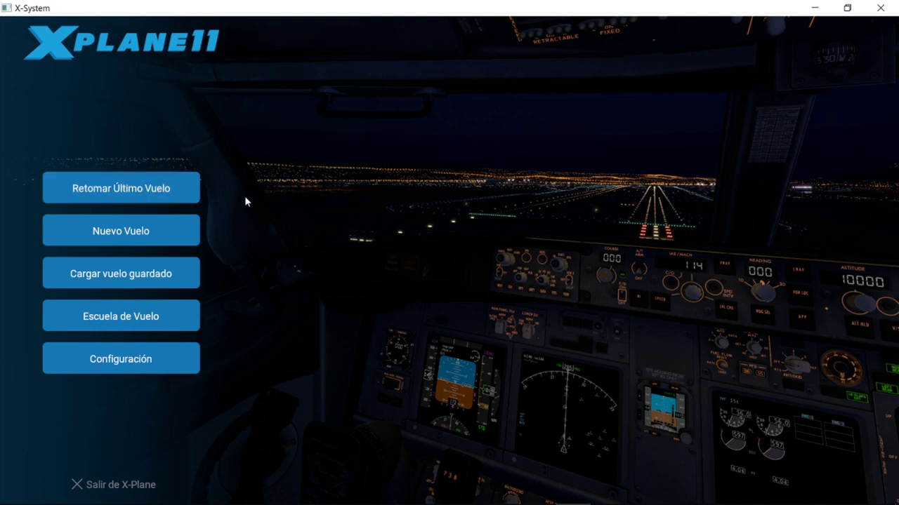
Step: Resume the last flight, ignoring the calibration of the Genius MetalStrike 3D joystick
{"action": "left_click", "coordinate": [141, 189]}
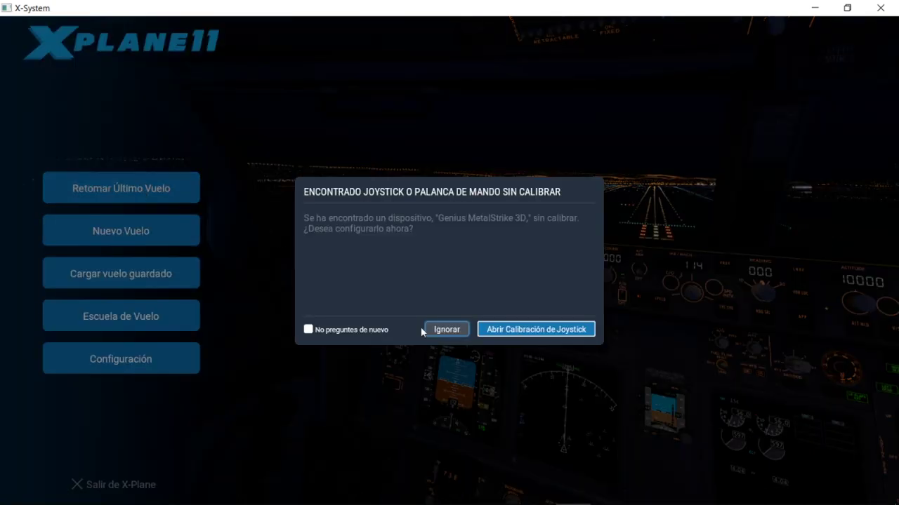
{"action": "left_click", "coordinate": [446, 330]}
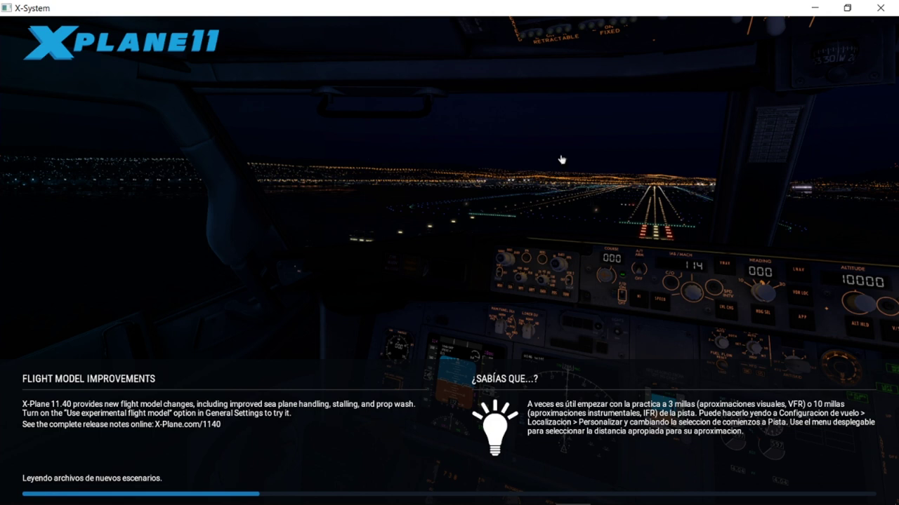
{"action": "mouse_move", "coordinate": [573, 500]}
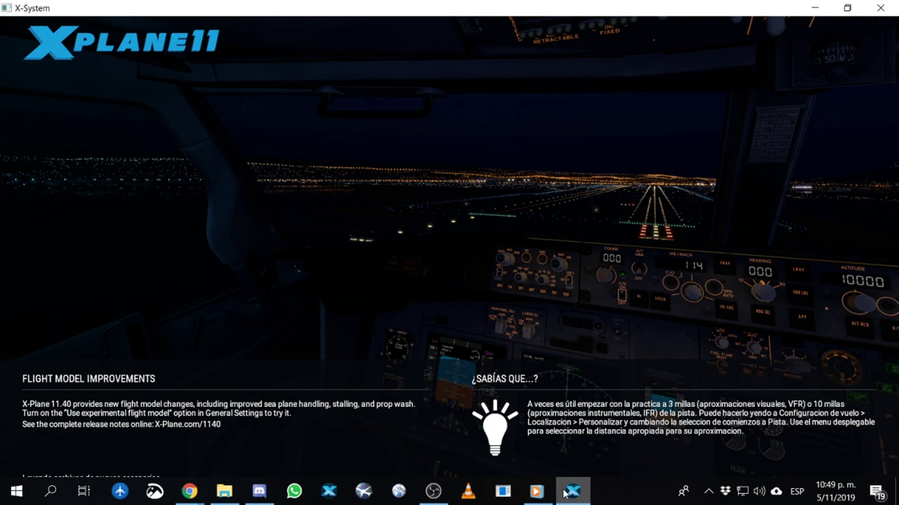
{"action": "mouse_move", "coordinate": [426, 497]}
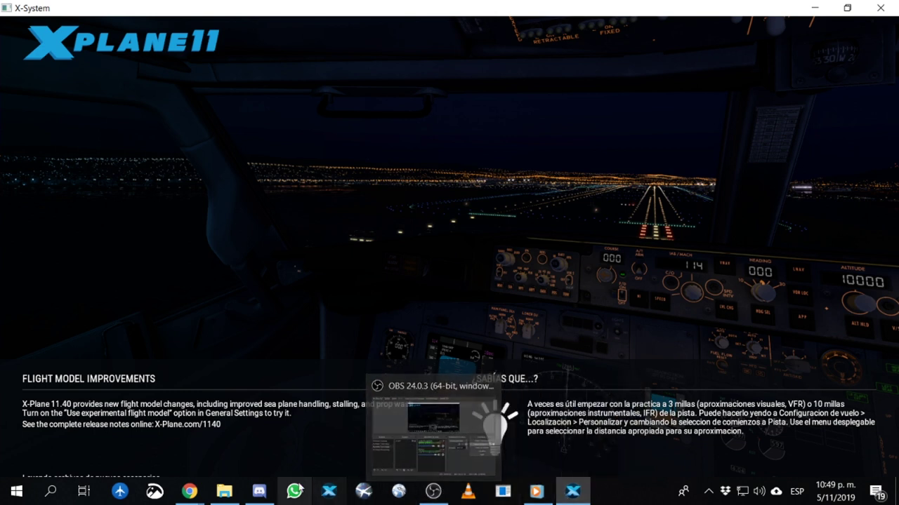
{"action": "mouse_move", "coordinate": [223, 494]}
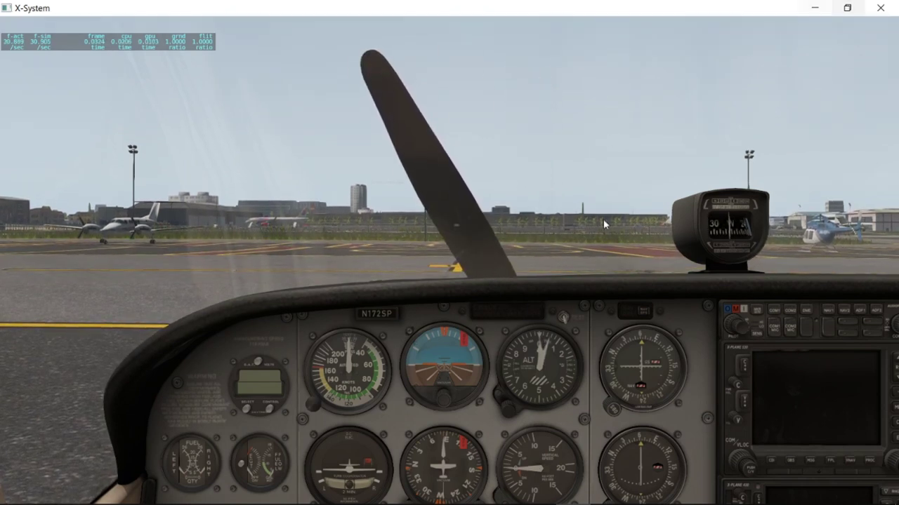
Step: Turn the view from the cockpit and raise the camera above the airport to examine the city and coastline
{"action": "key", "text": "q"}
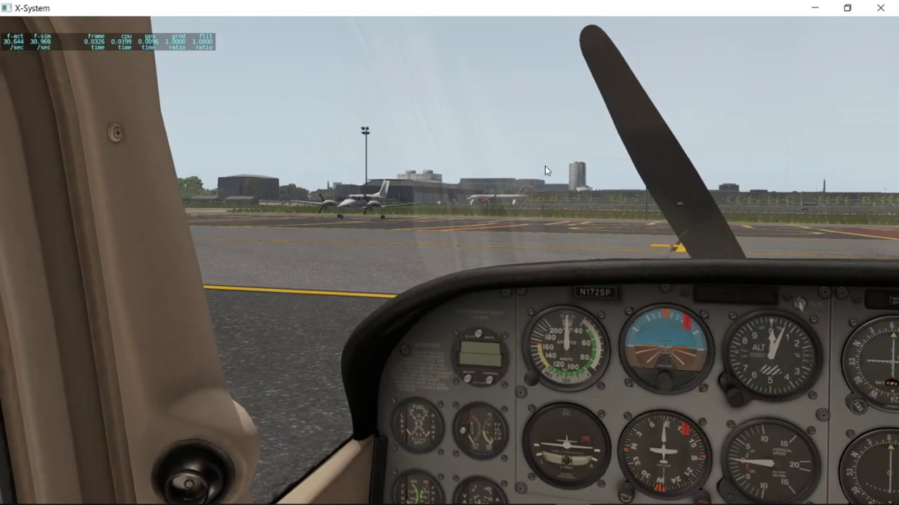
{"action": "key", "text": "r"}
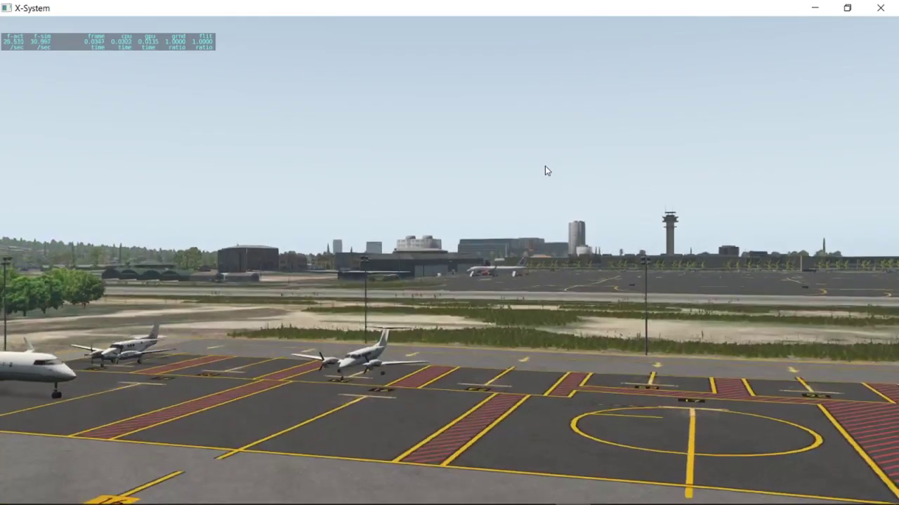
{"action": "key", "text": "r"}
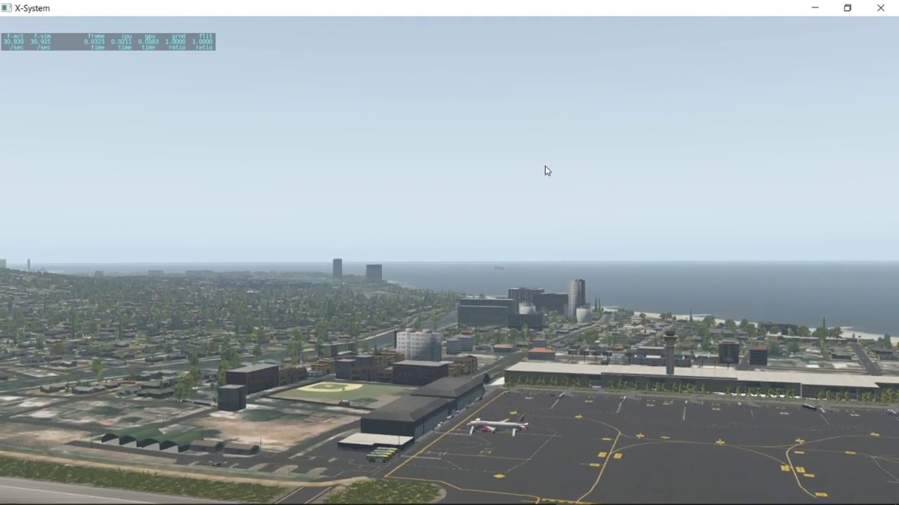
{"action": "key", "text": "r"}
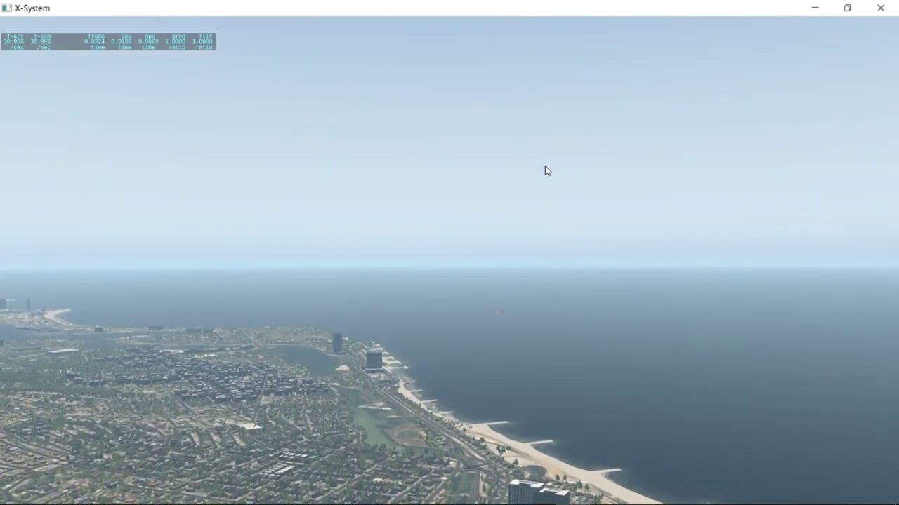